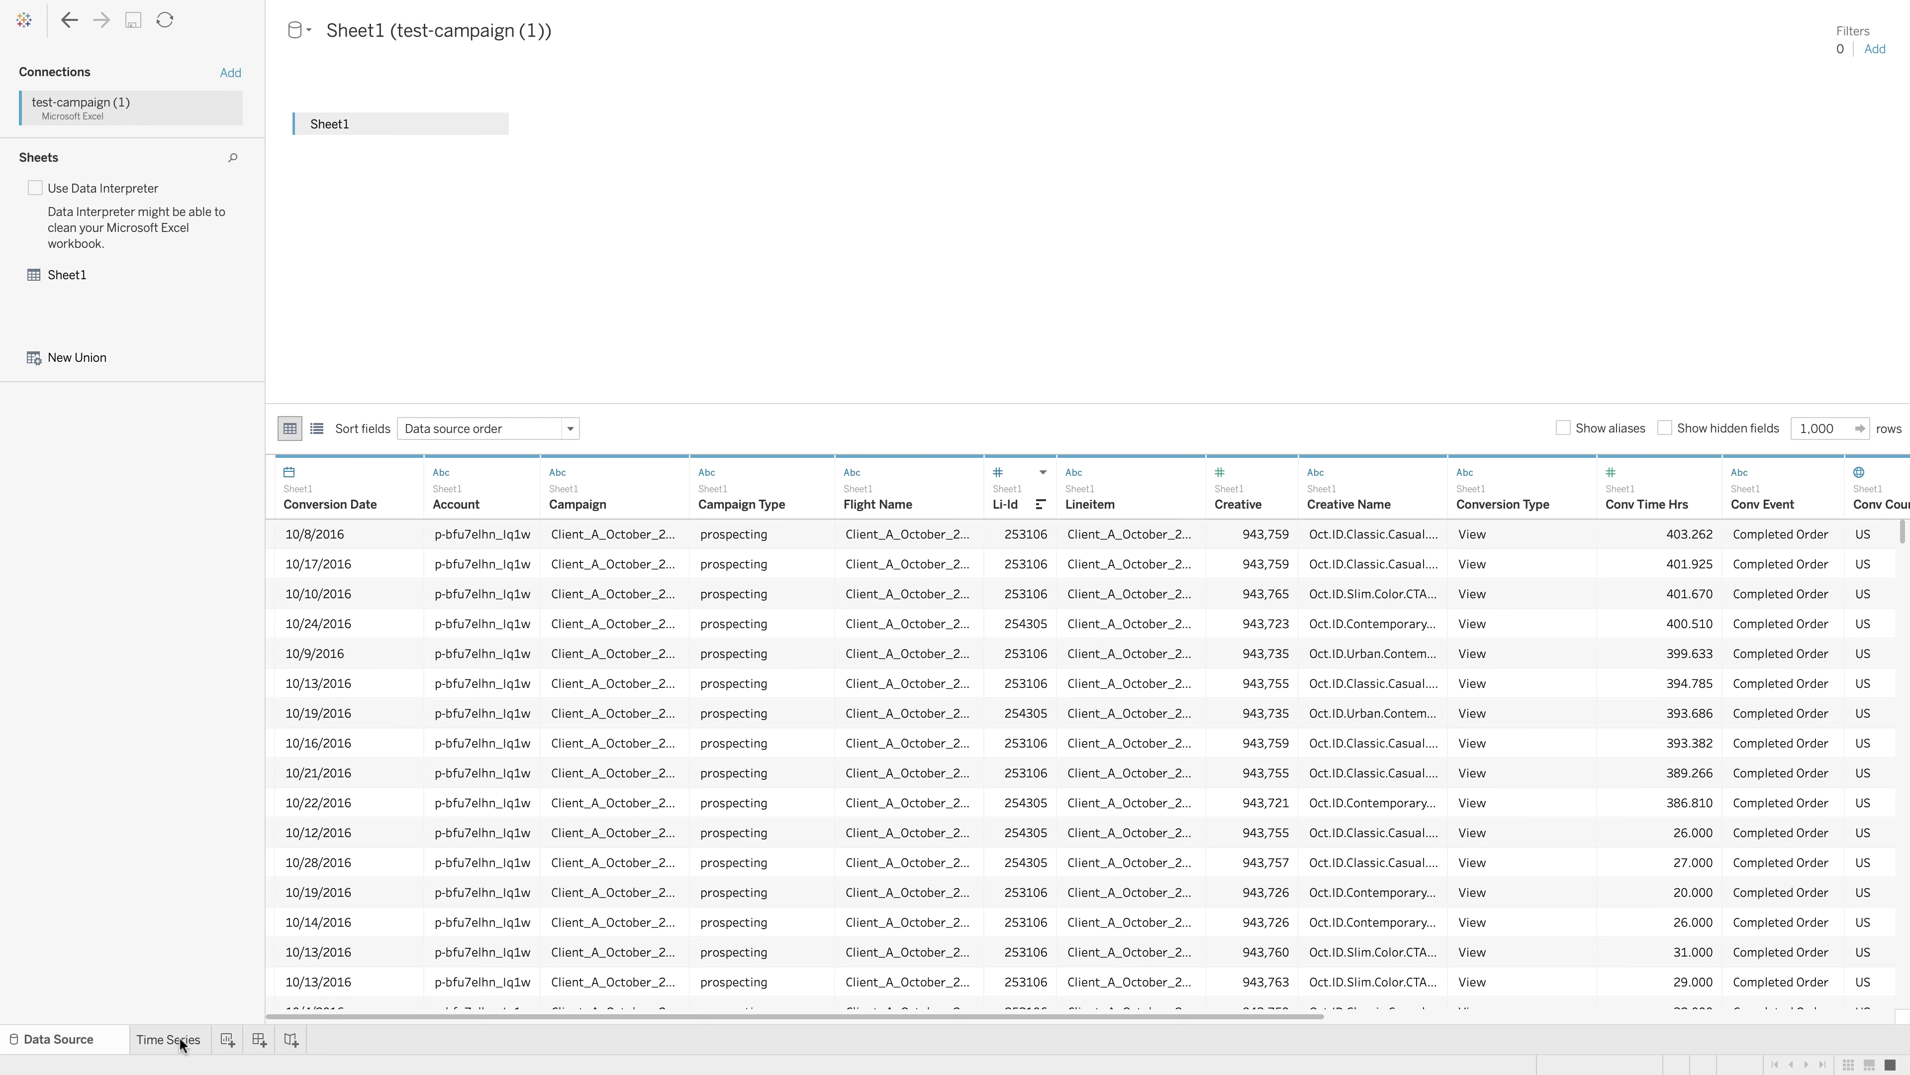
Step: Open the Time Series worksheet and make sure the Conversion Date field uses the Date data type
left_click(167, 1041)
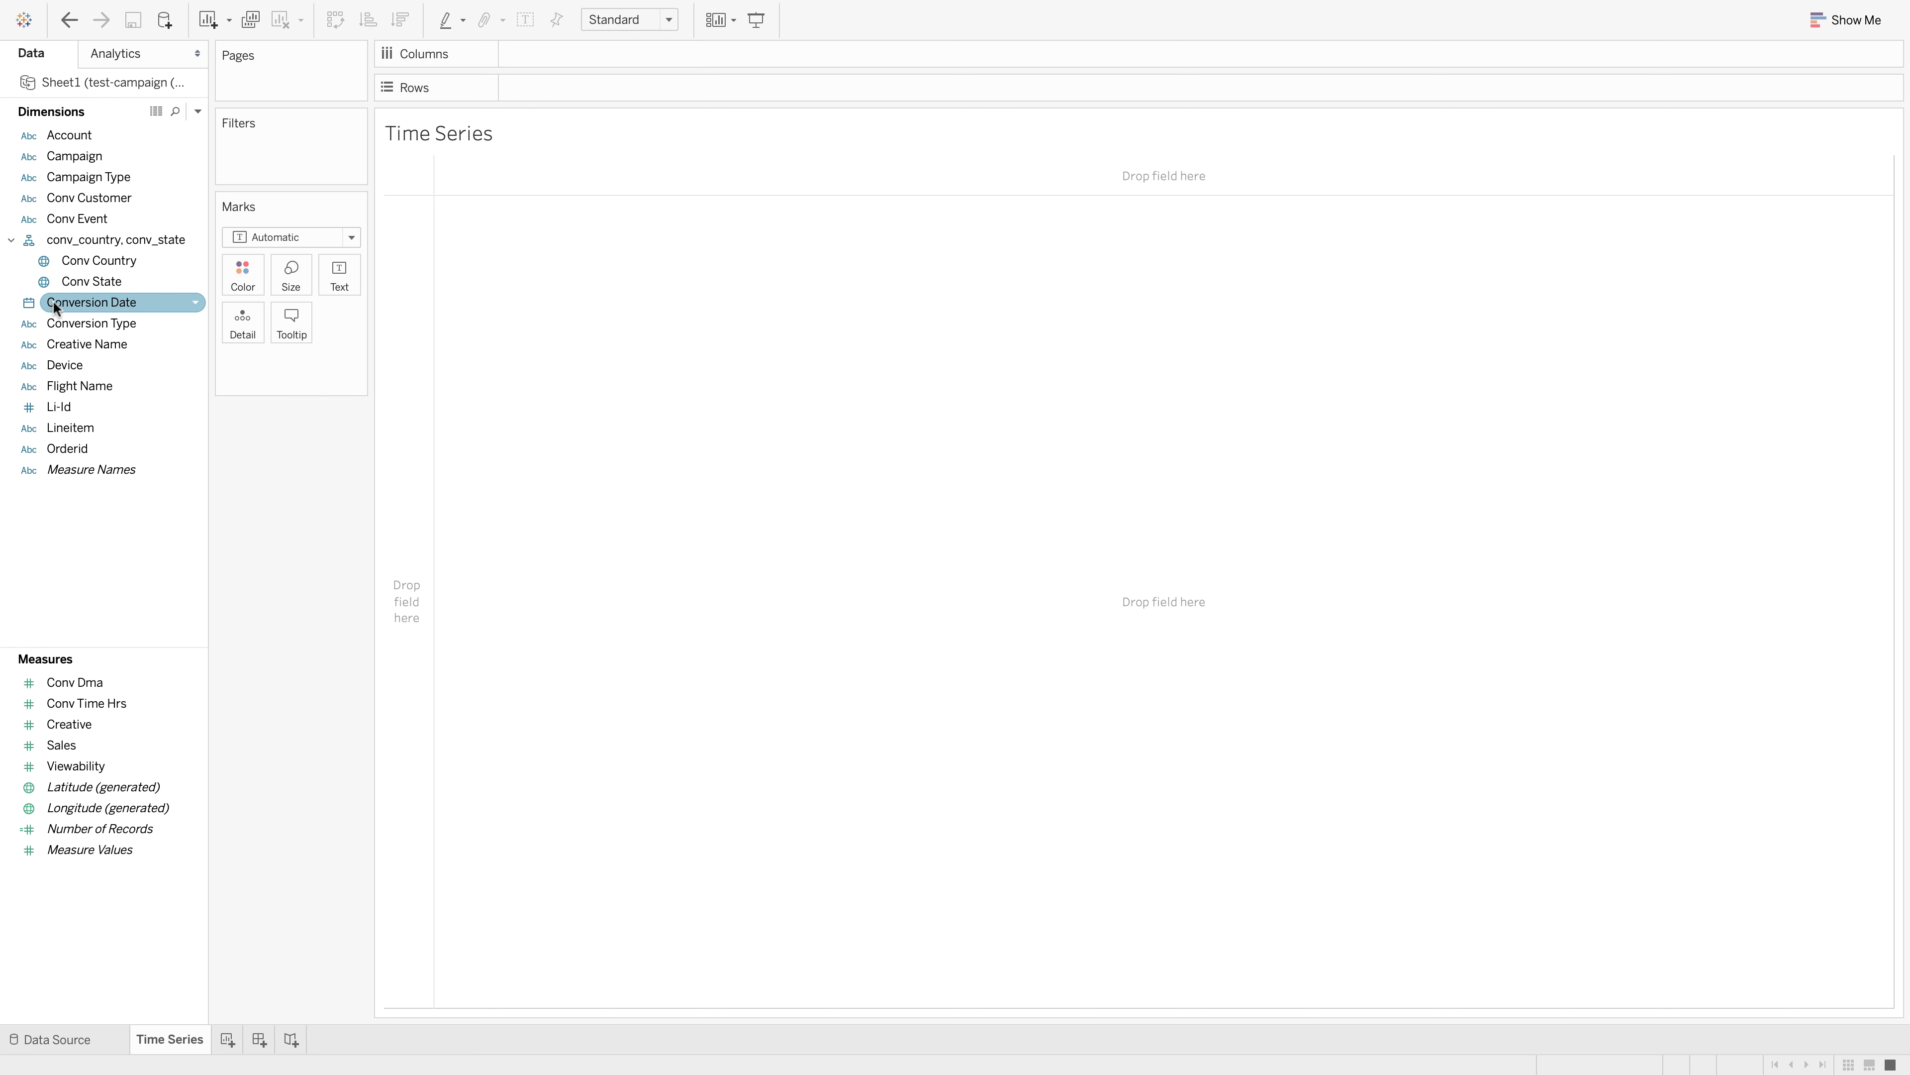
left_click(27, 325)
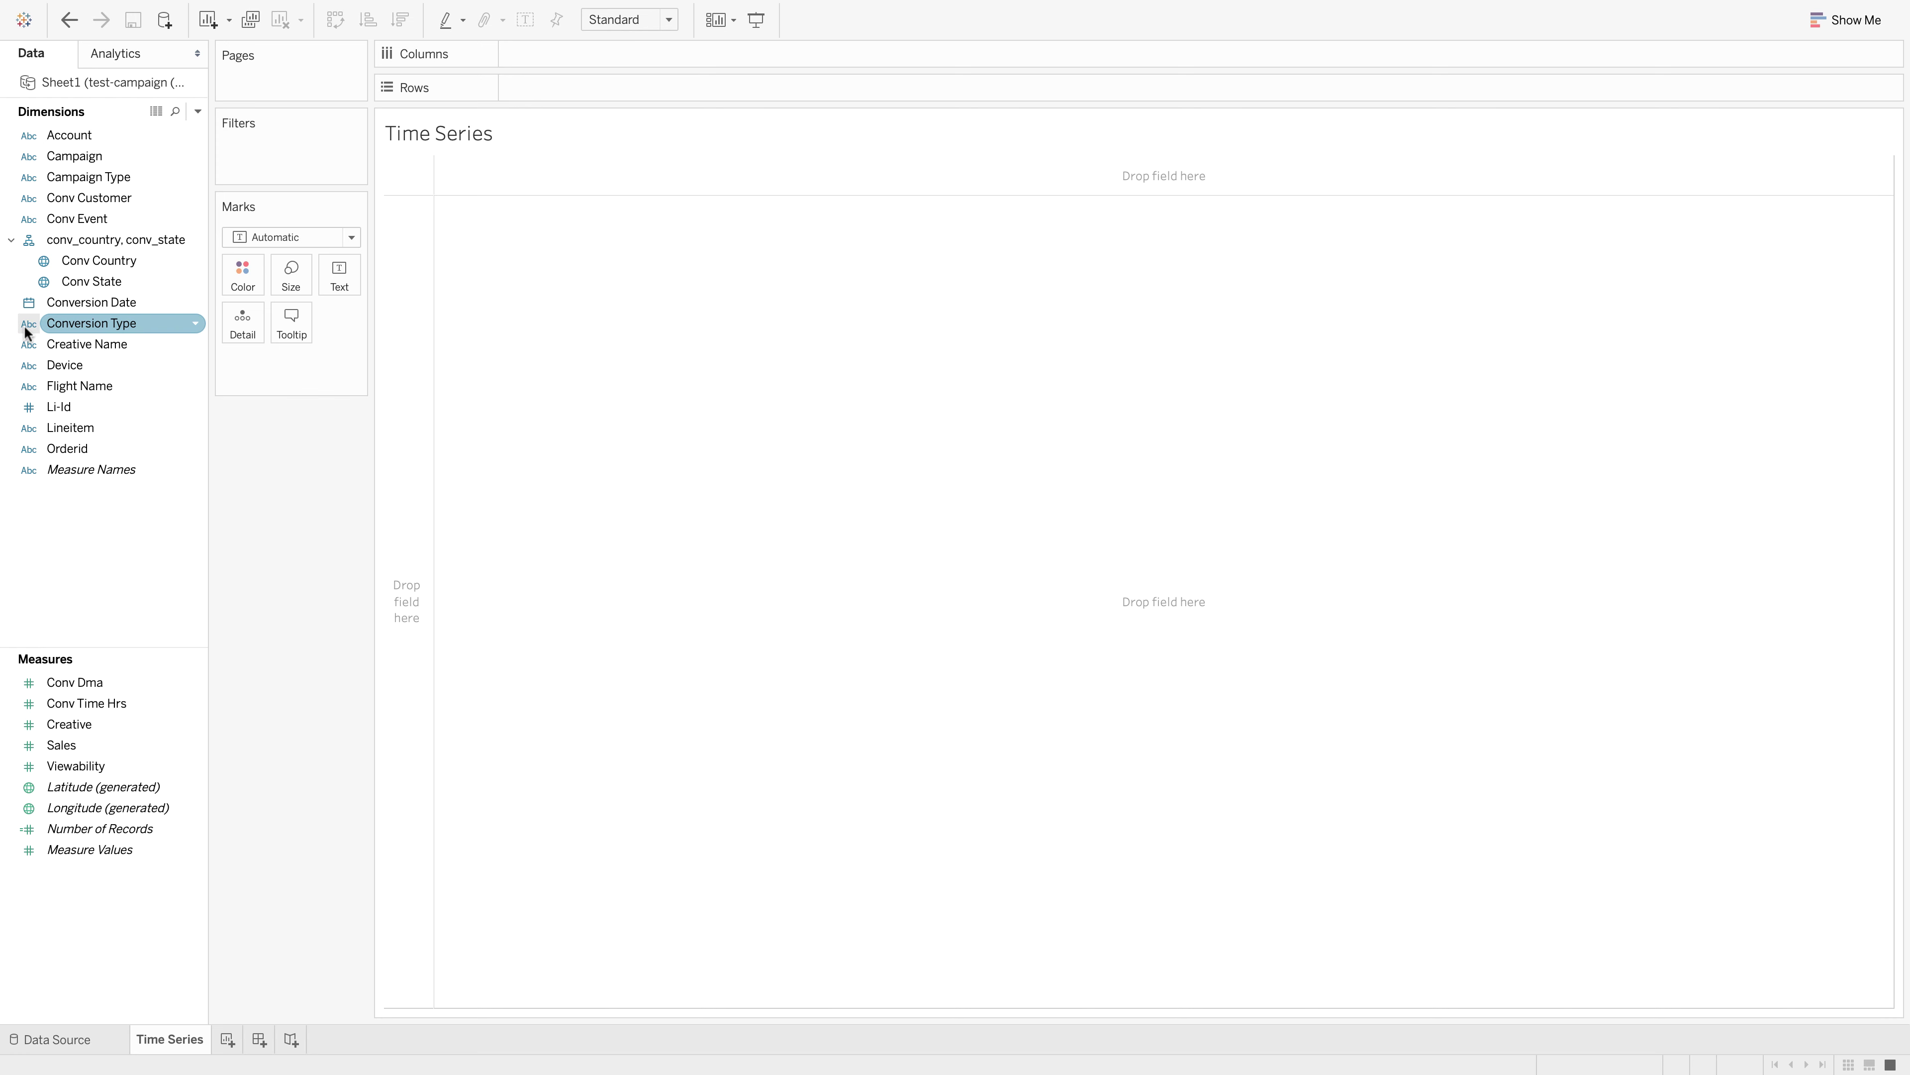
left_click(58, 305)
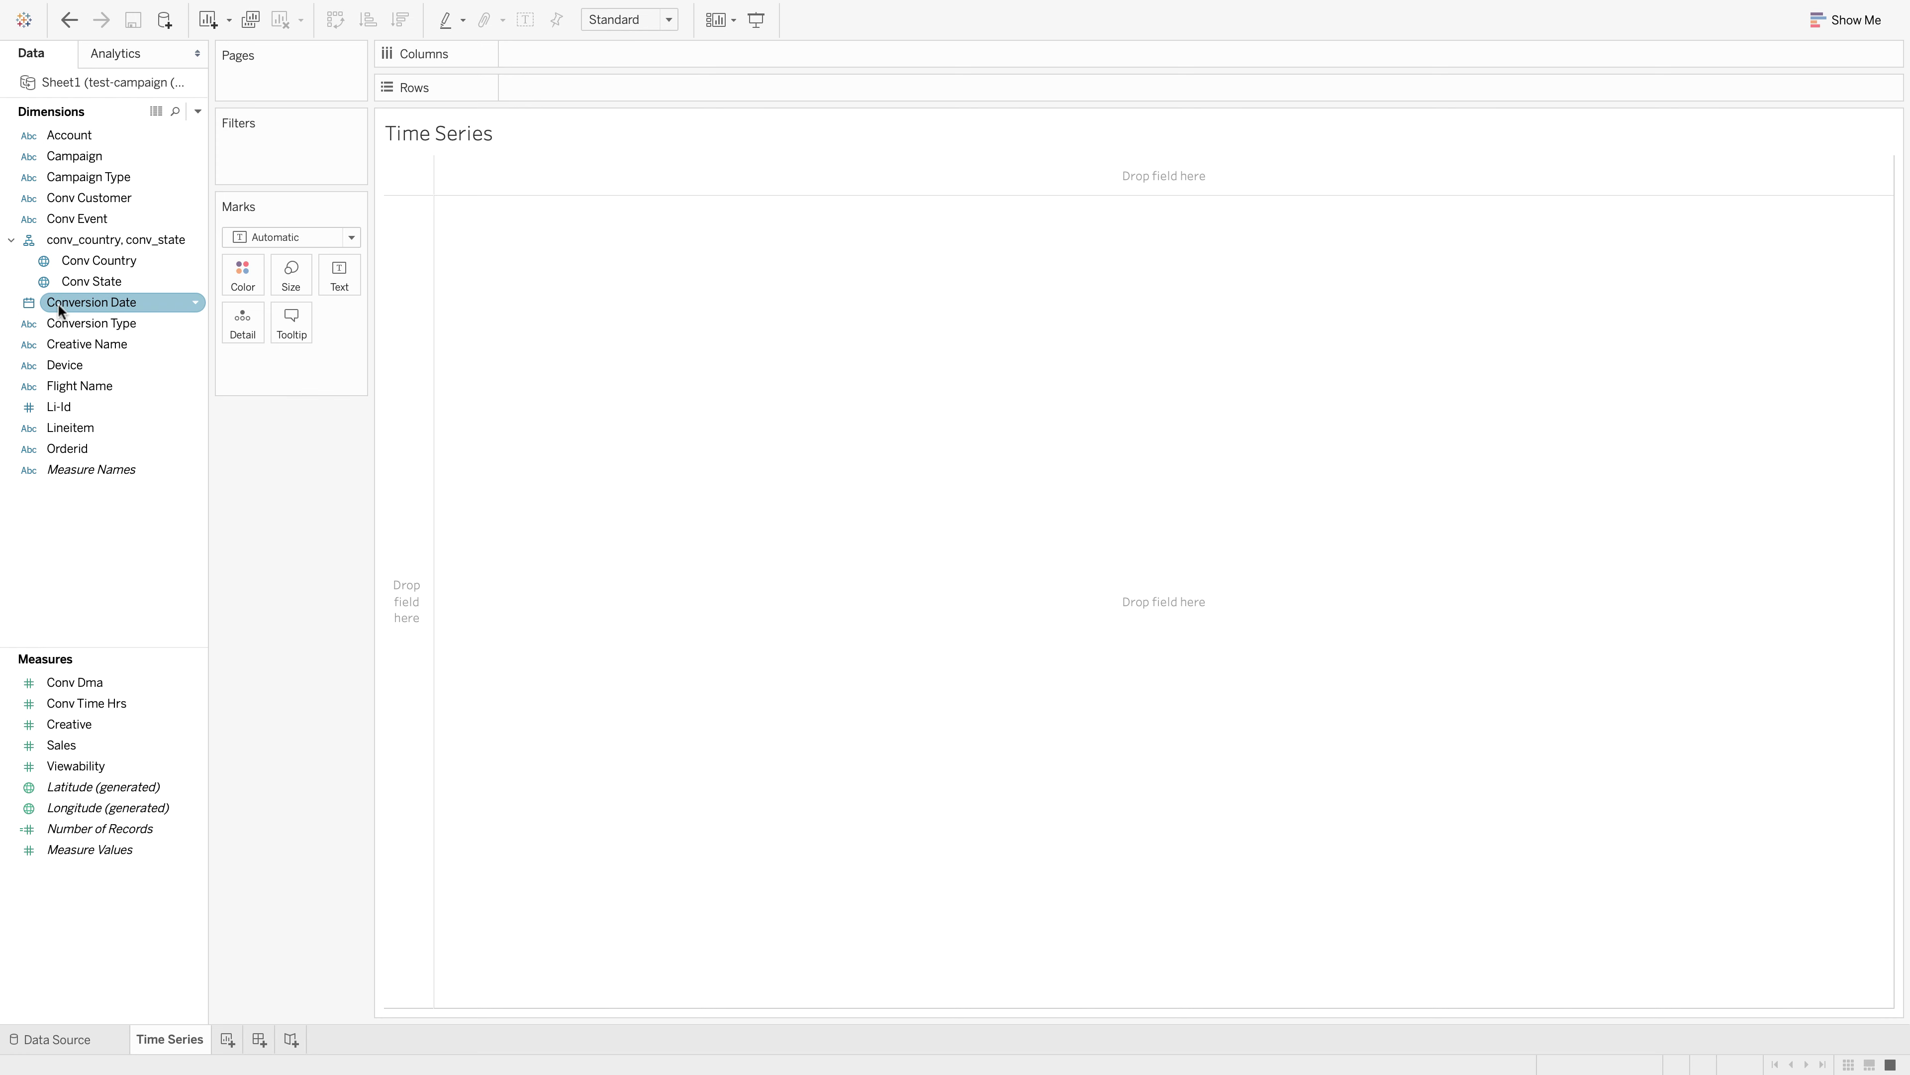
right_click(59, 305)
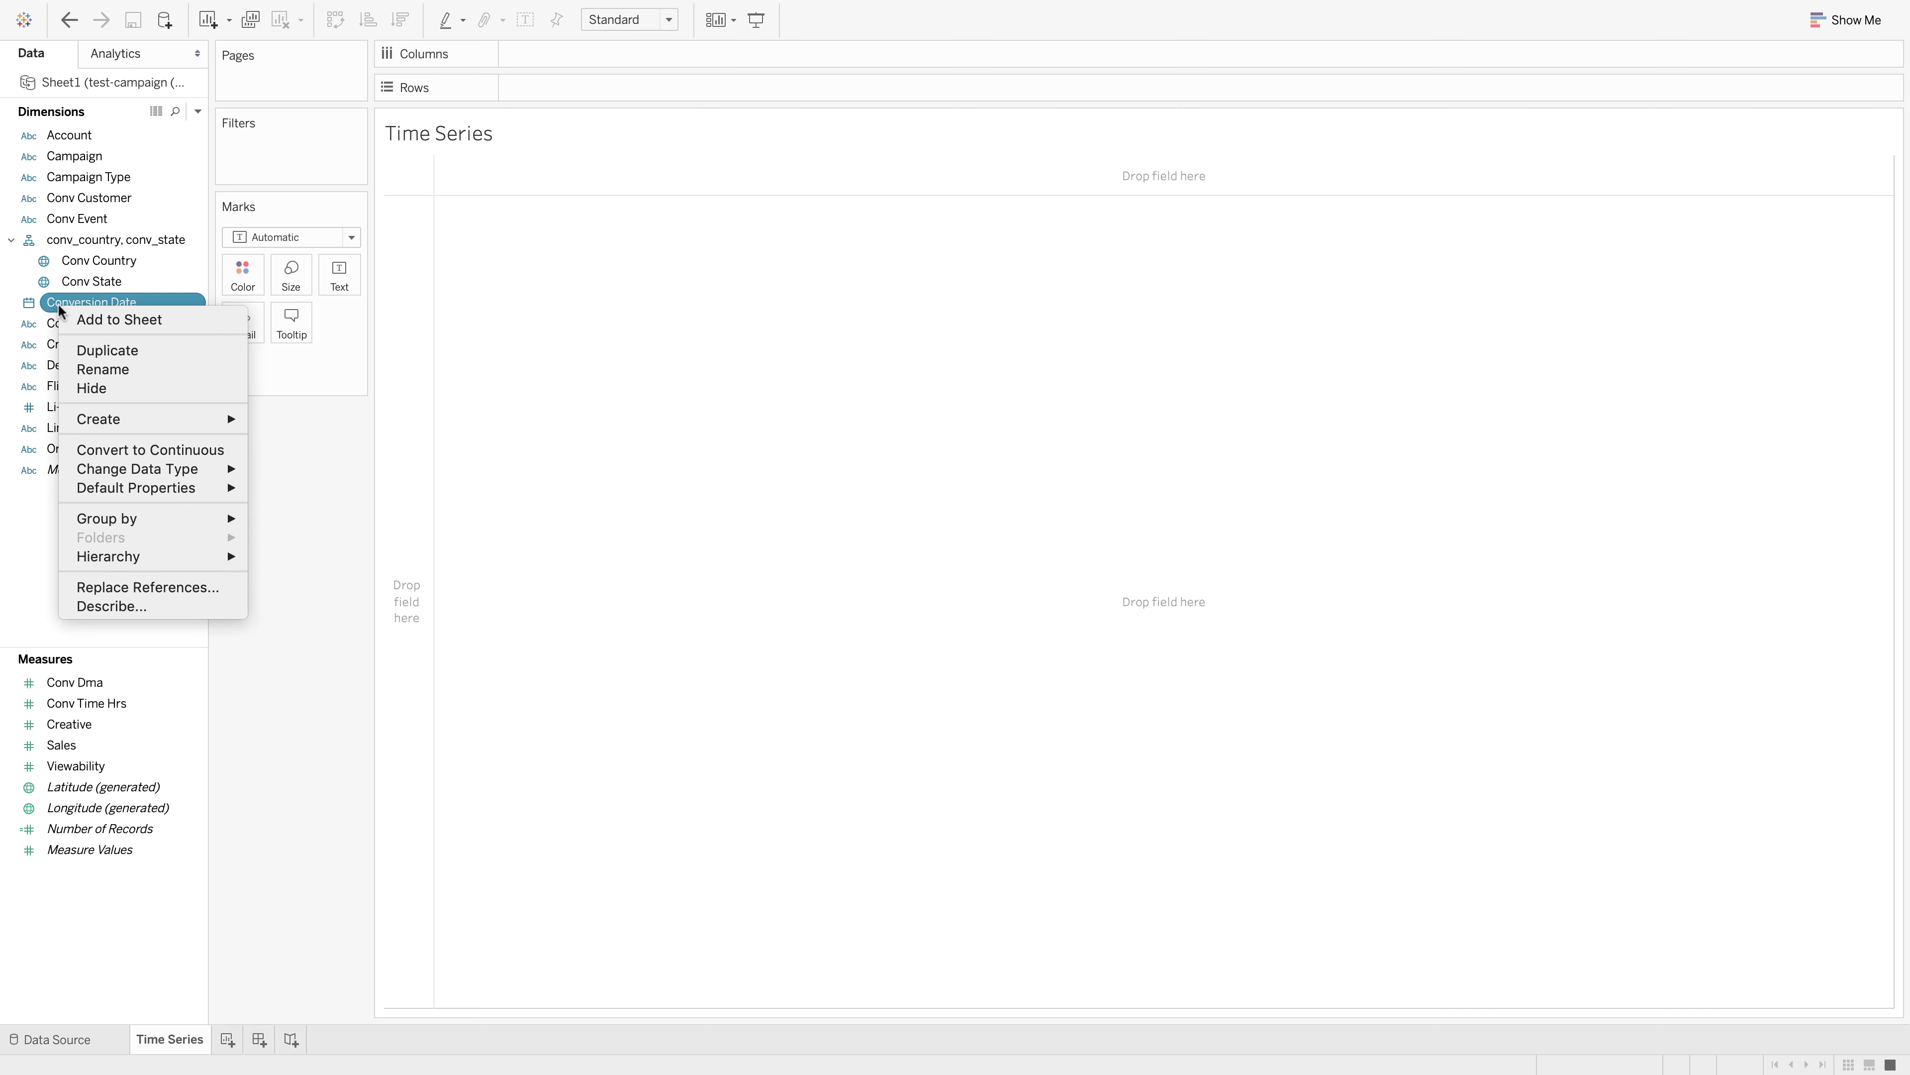
mouse_move(109, 469)
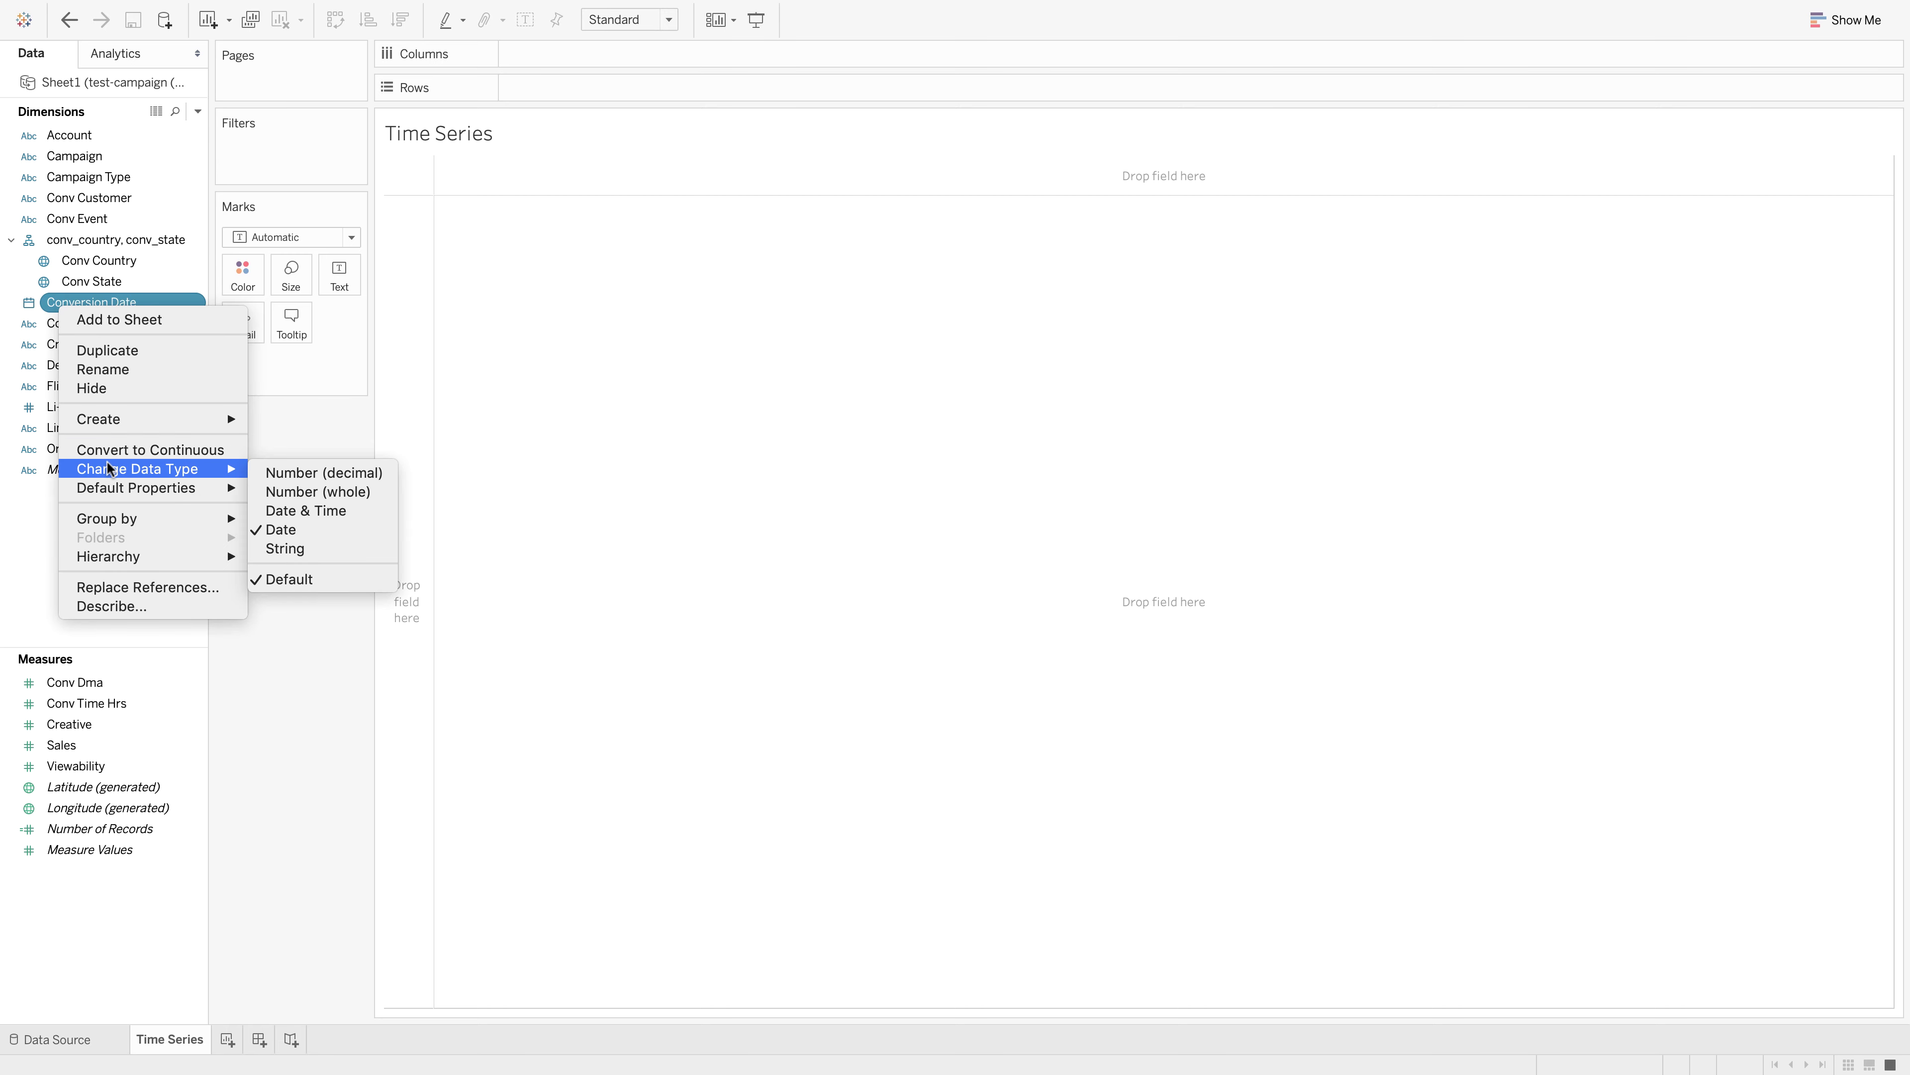
left_click(326, 530)
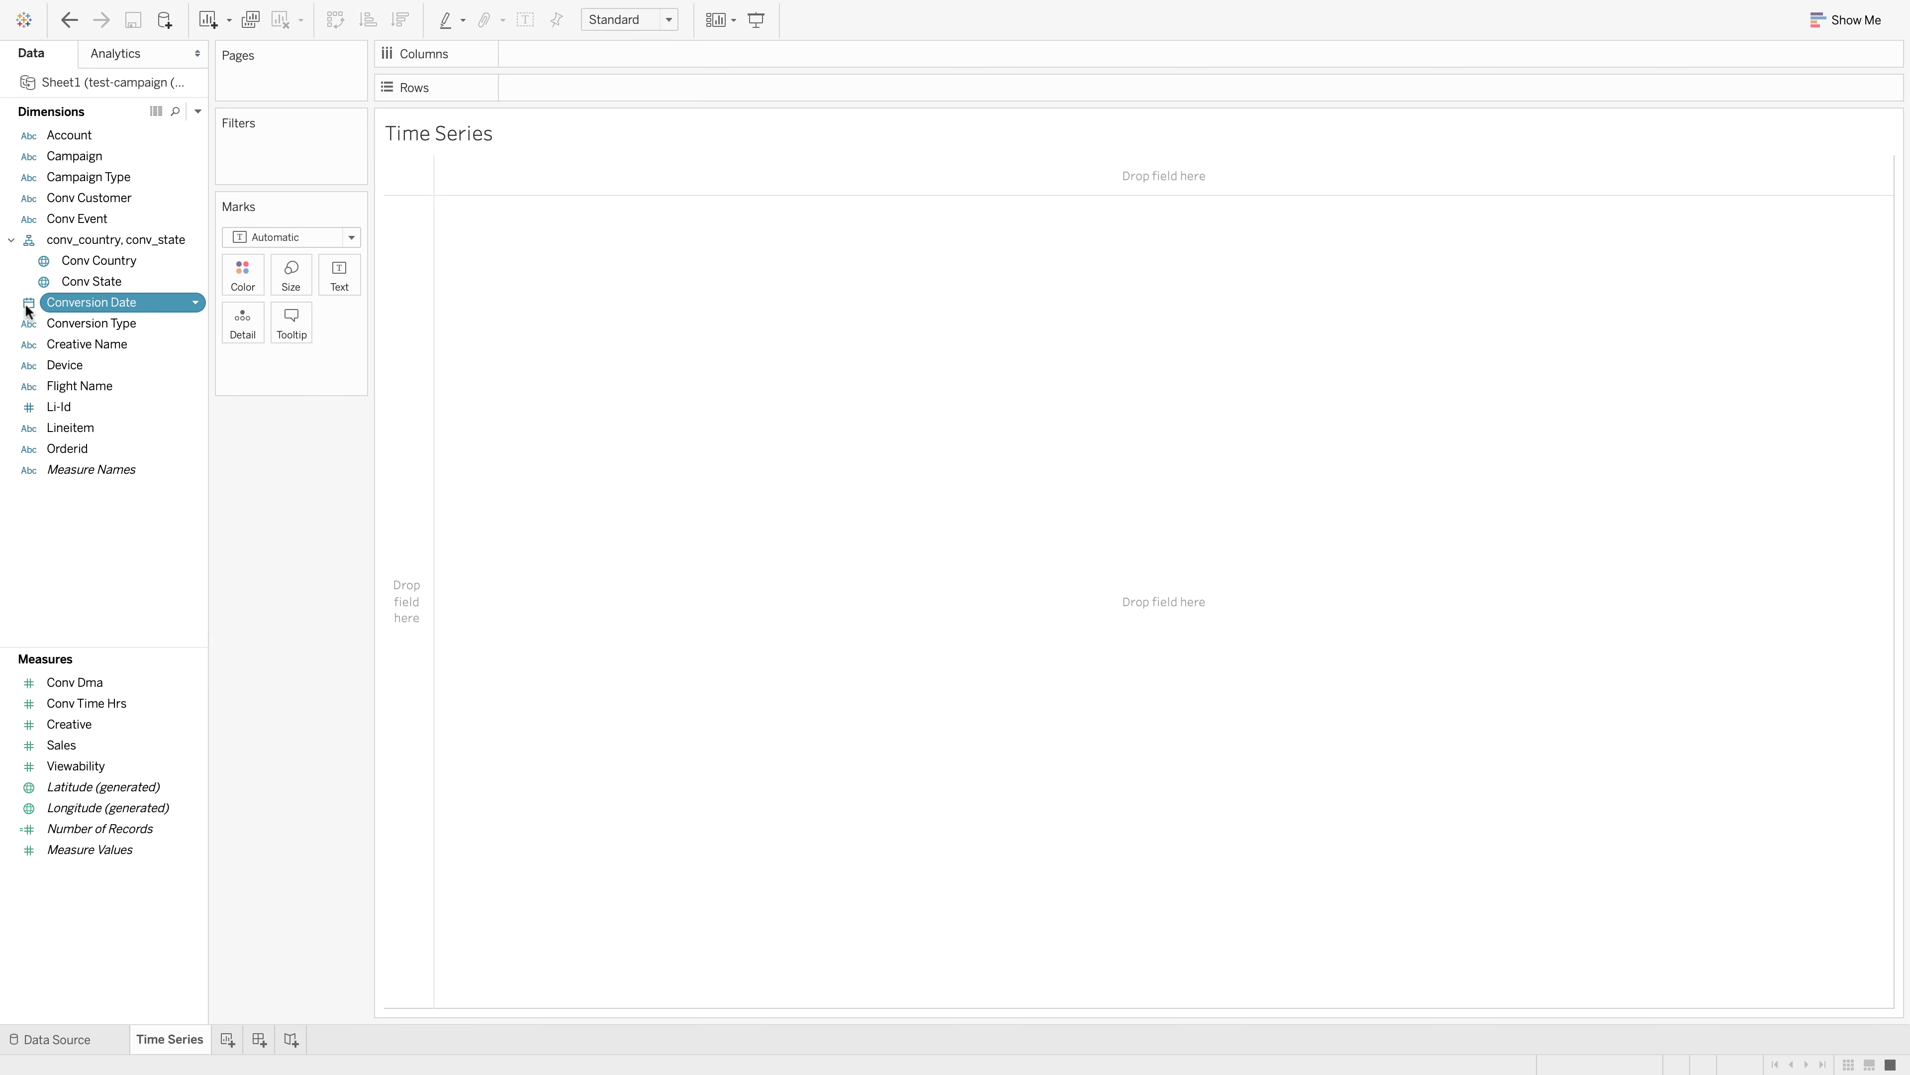
Step: Add Conversion Date to Columns and exclude the Null year from the view
double_click(69, 305)
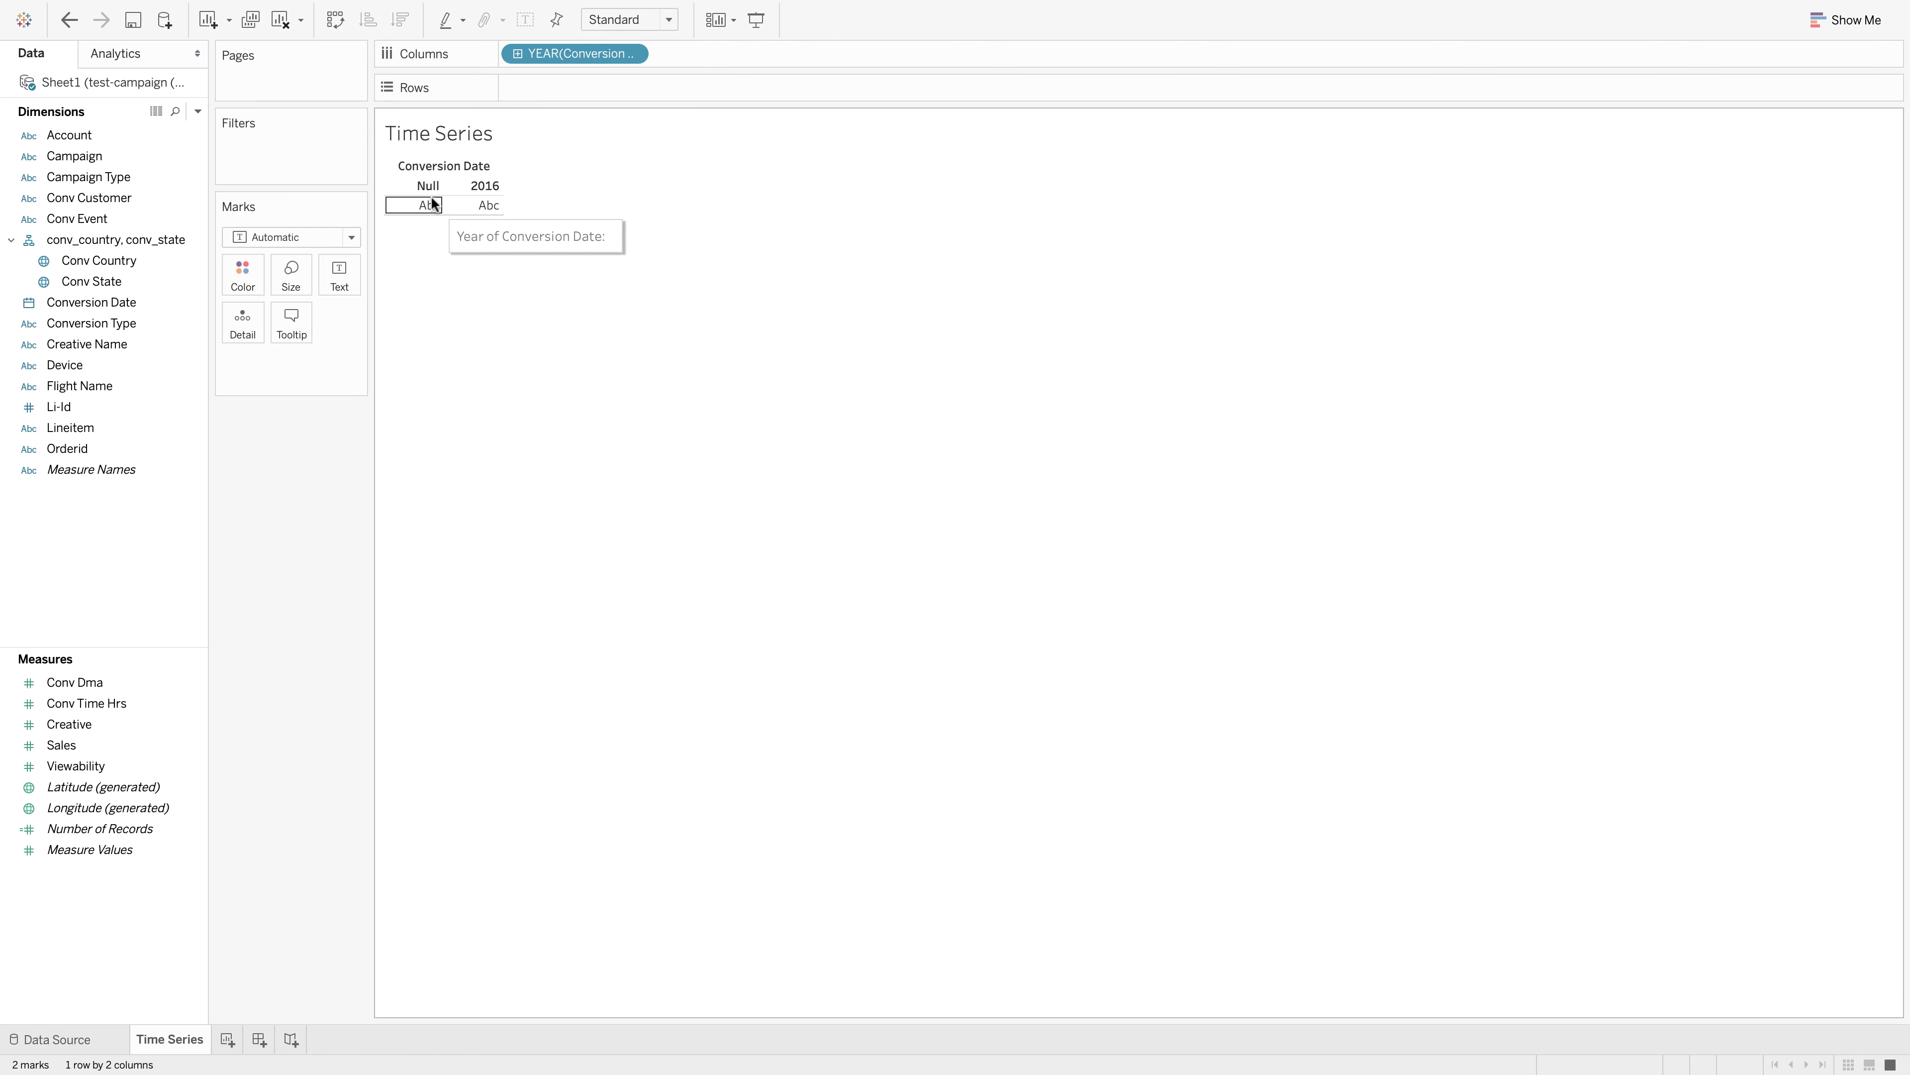
right_click(406, 185)
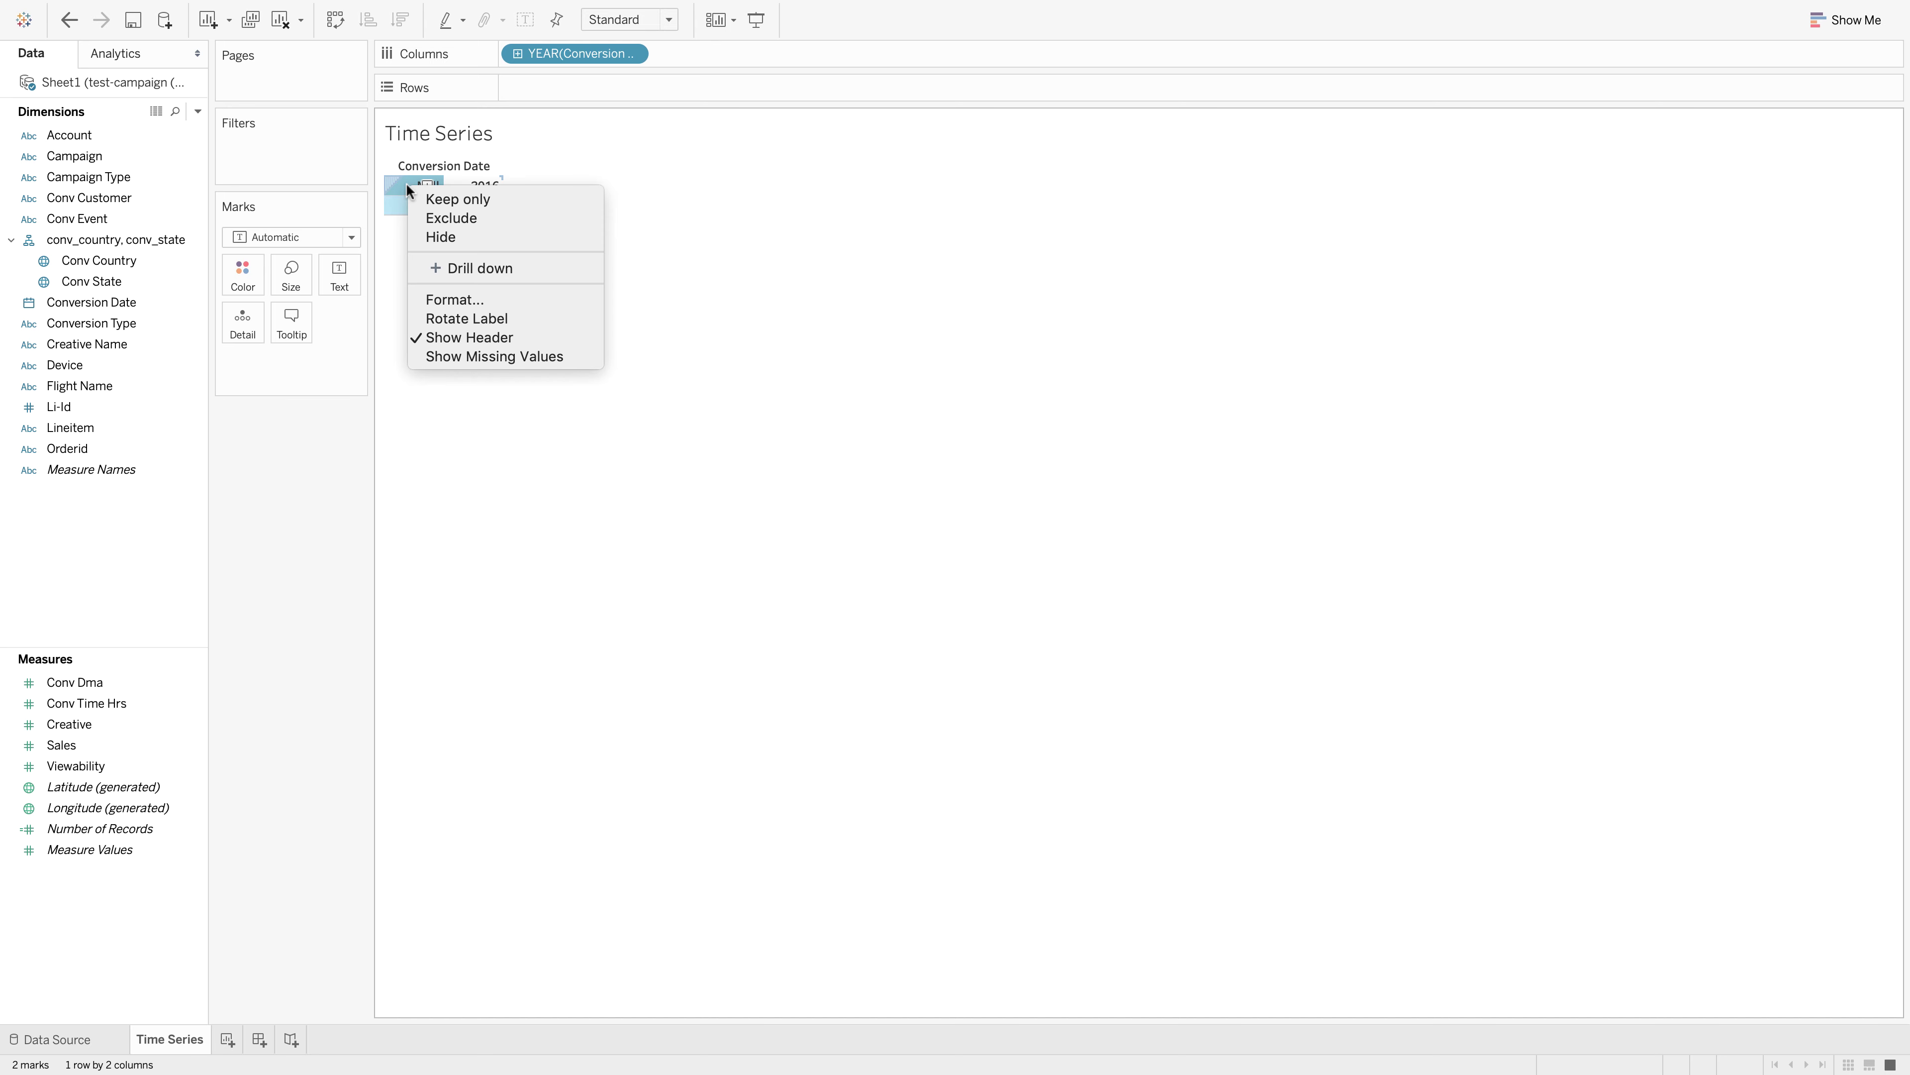
left_click(418, 214)
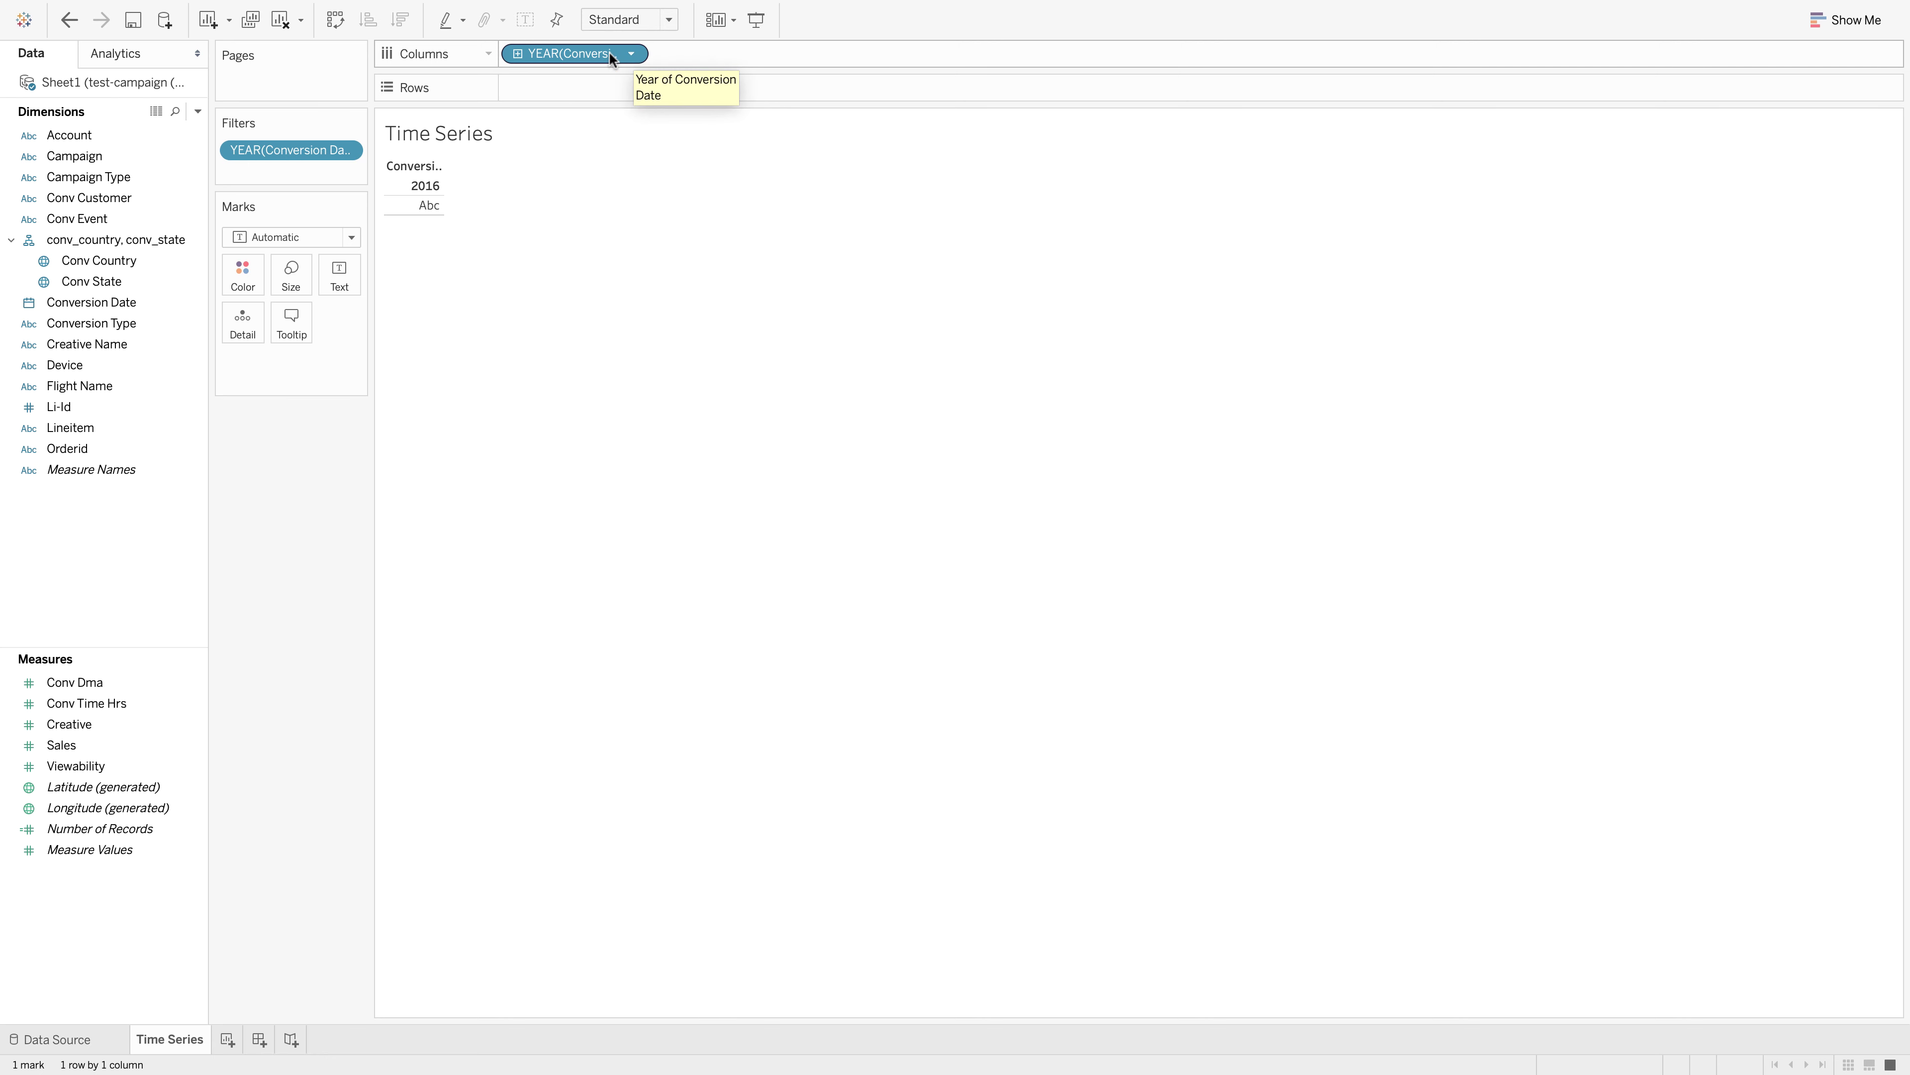
Step: Change the Conversion Date level on Columns to continuous Month and finally to continuous Day
right_click(610, 53)
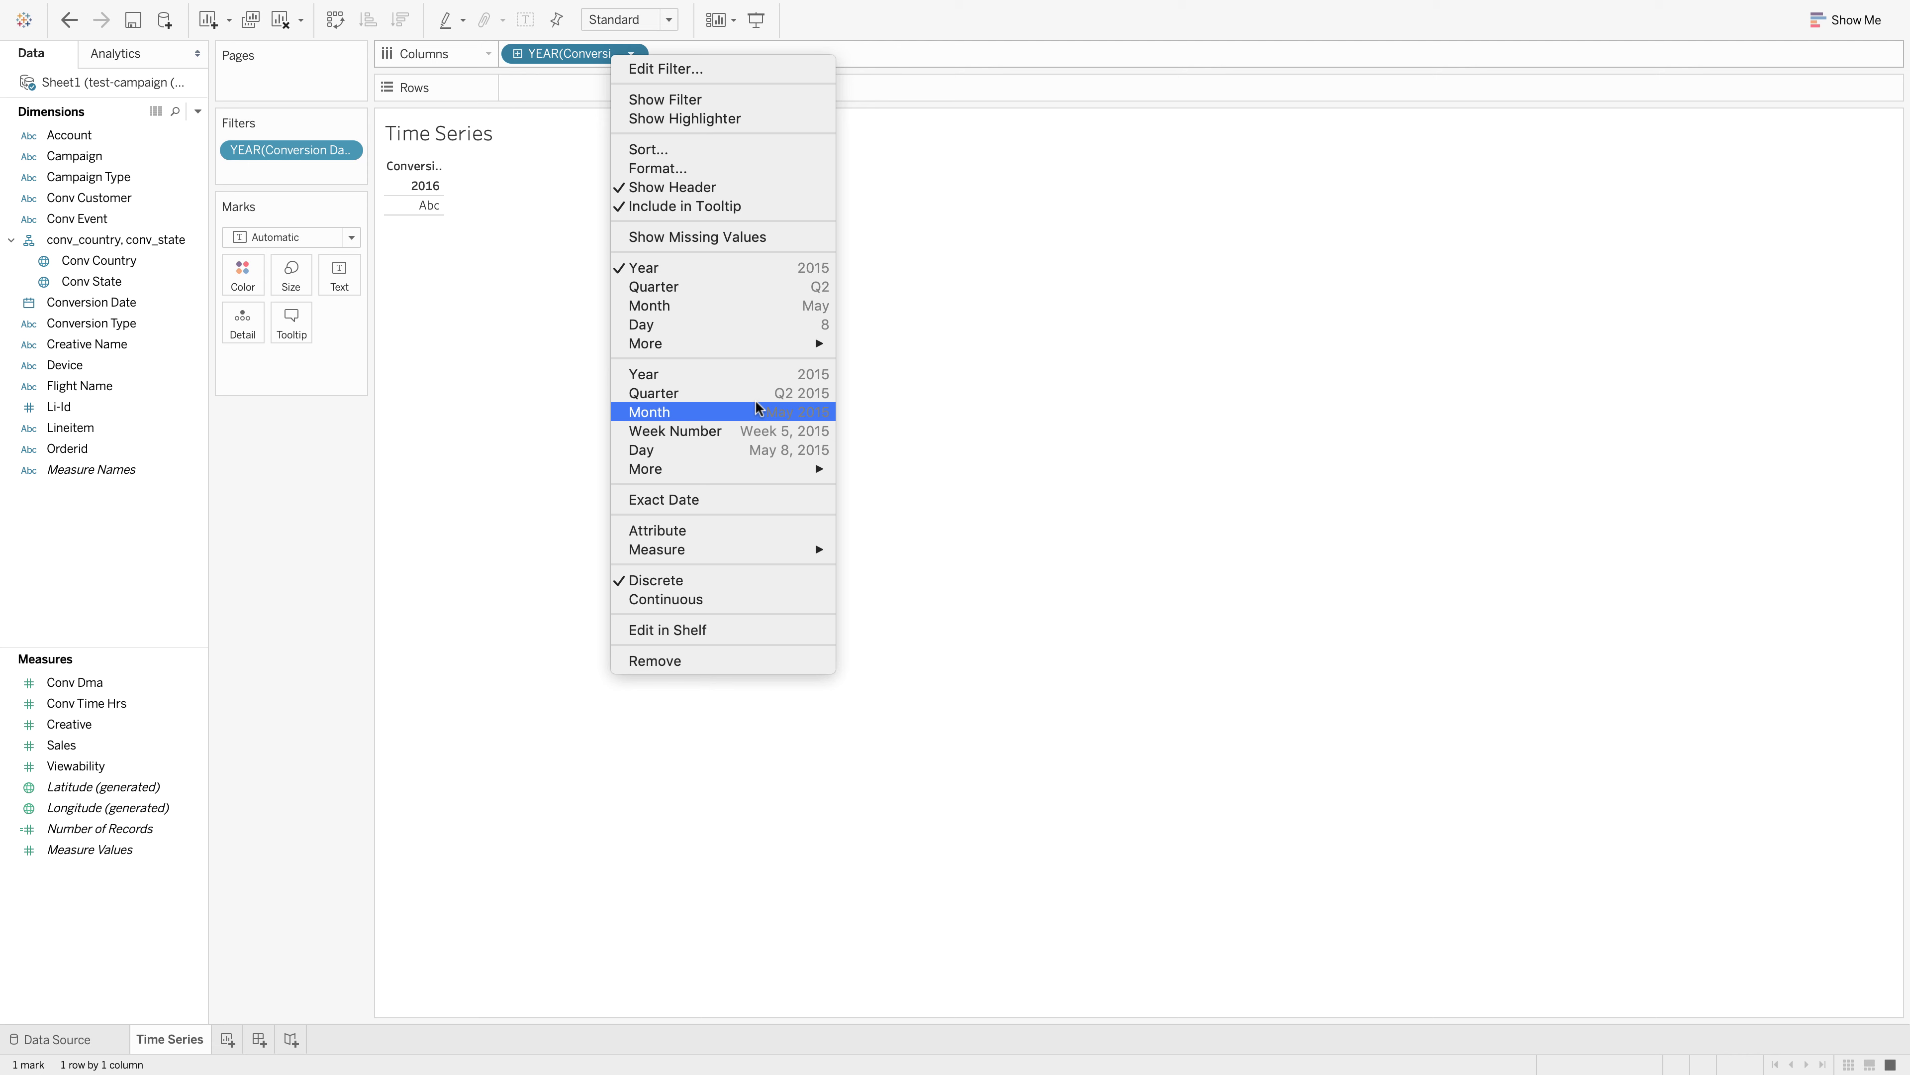
left_click(693, 411)
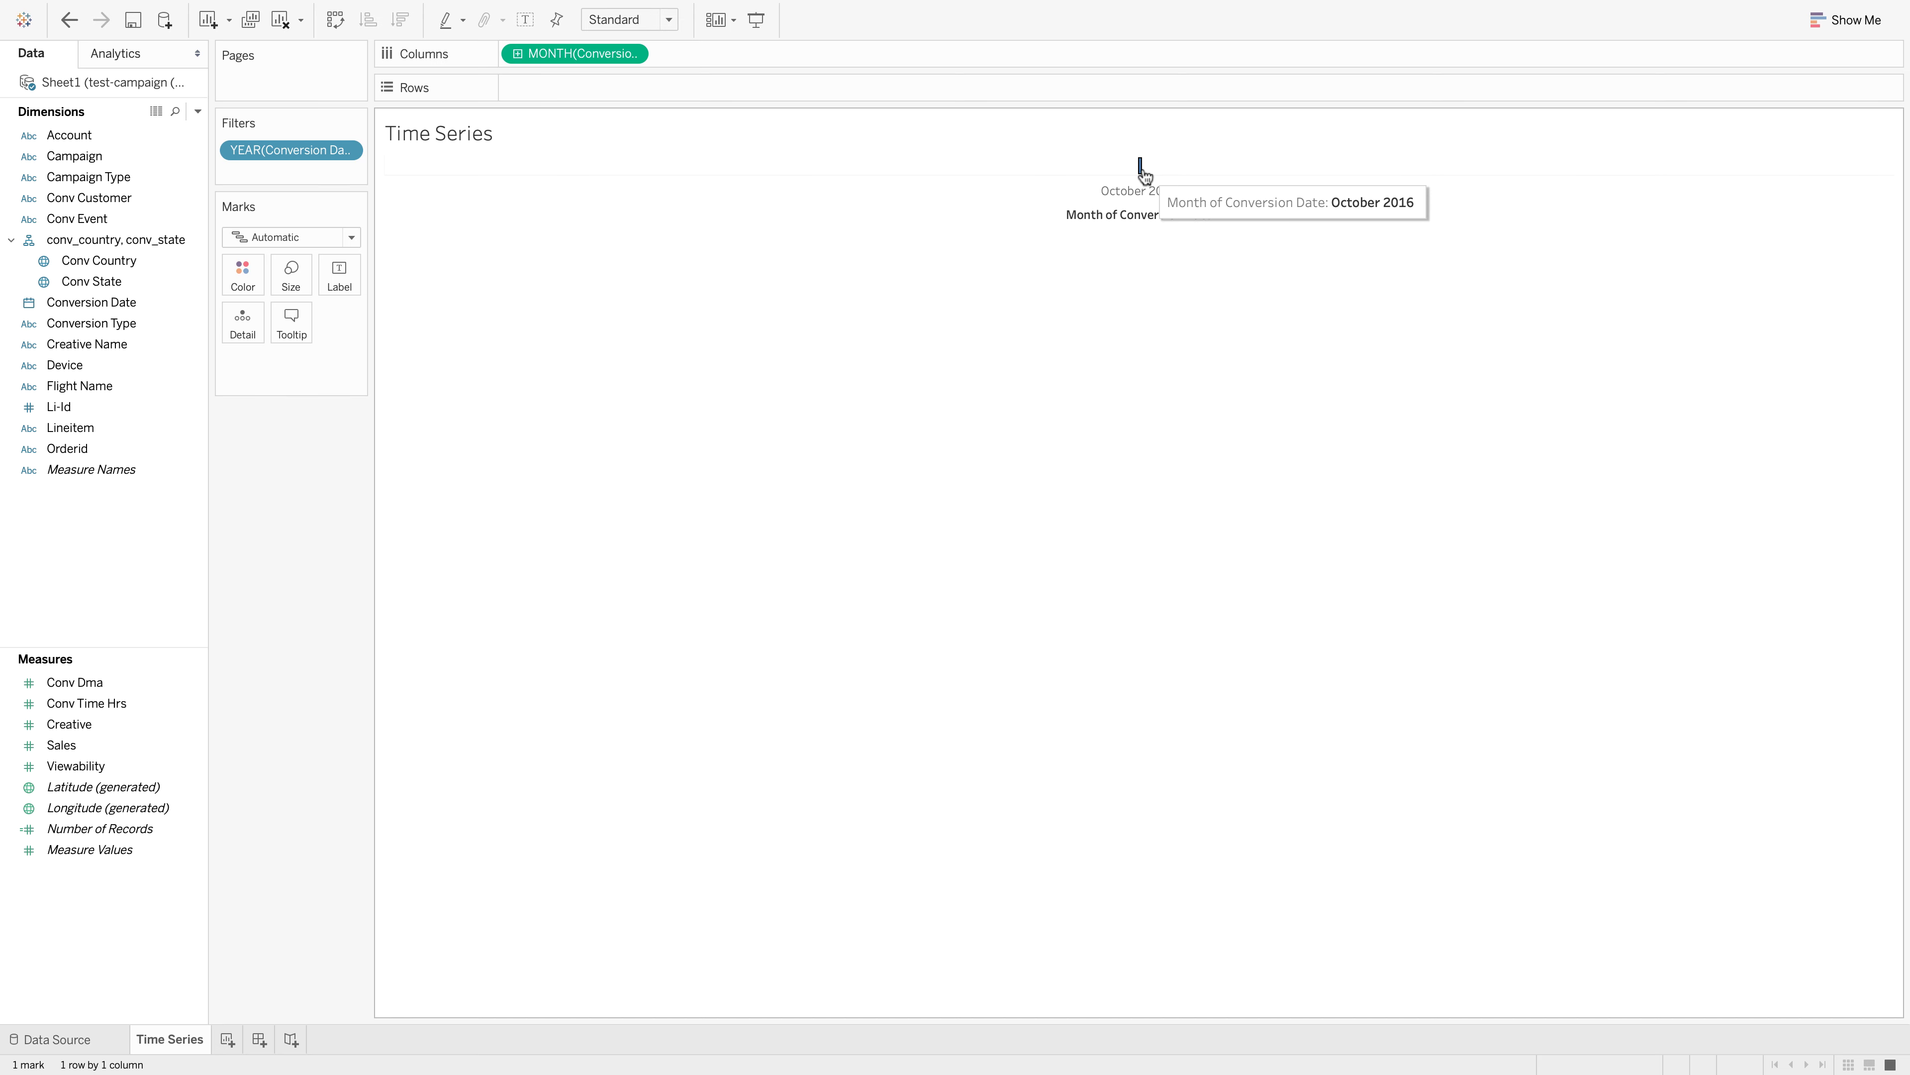
left_click(633, 54)
mouse_move(618, 435)
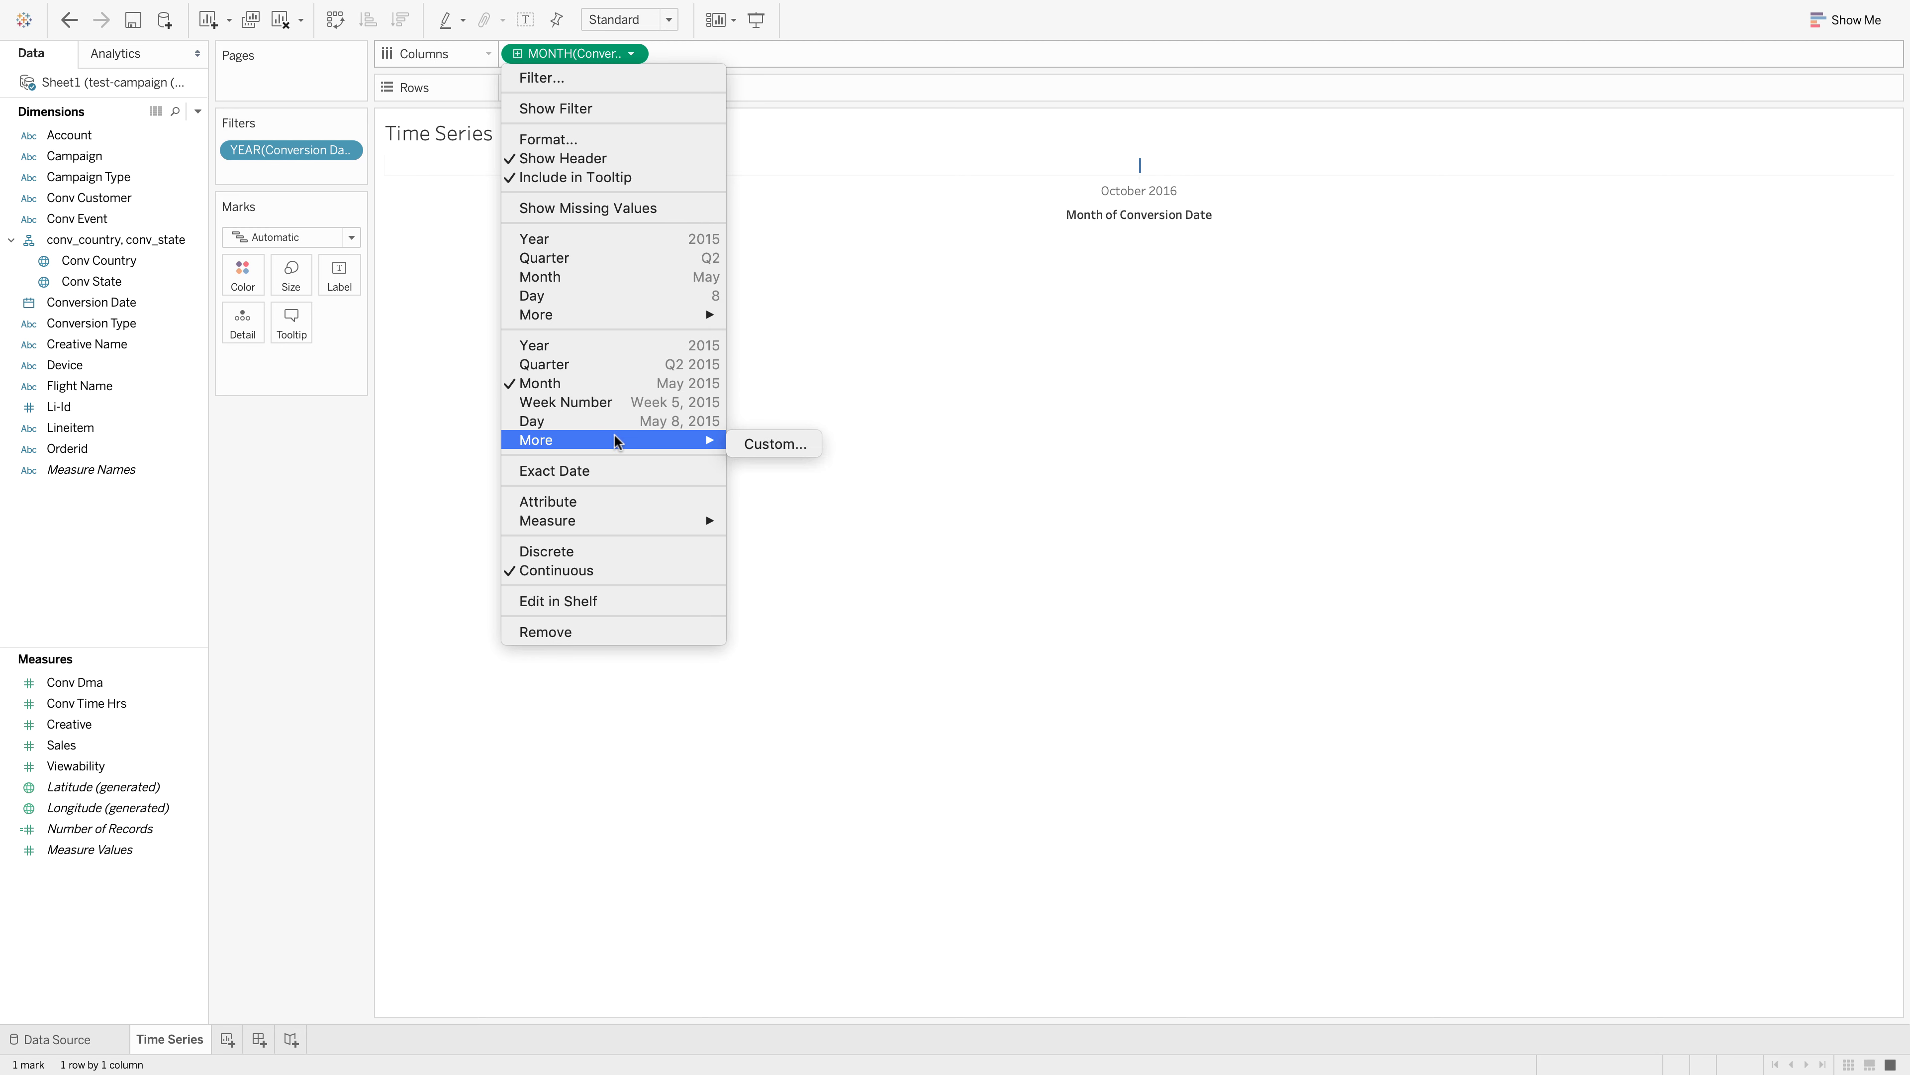
left_click(617, 421)
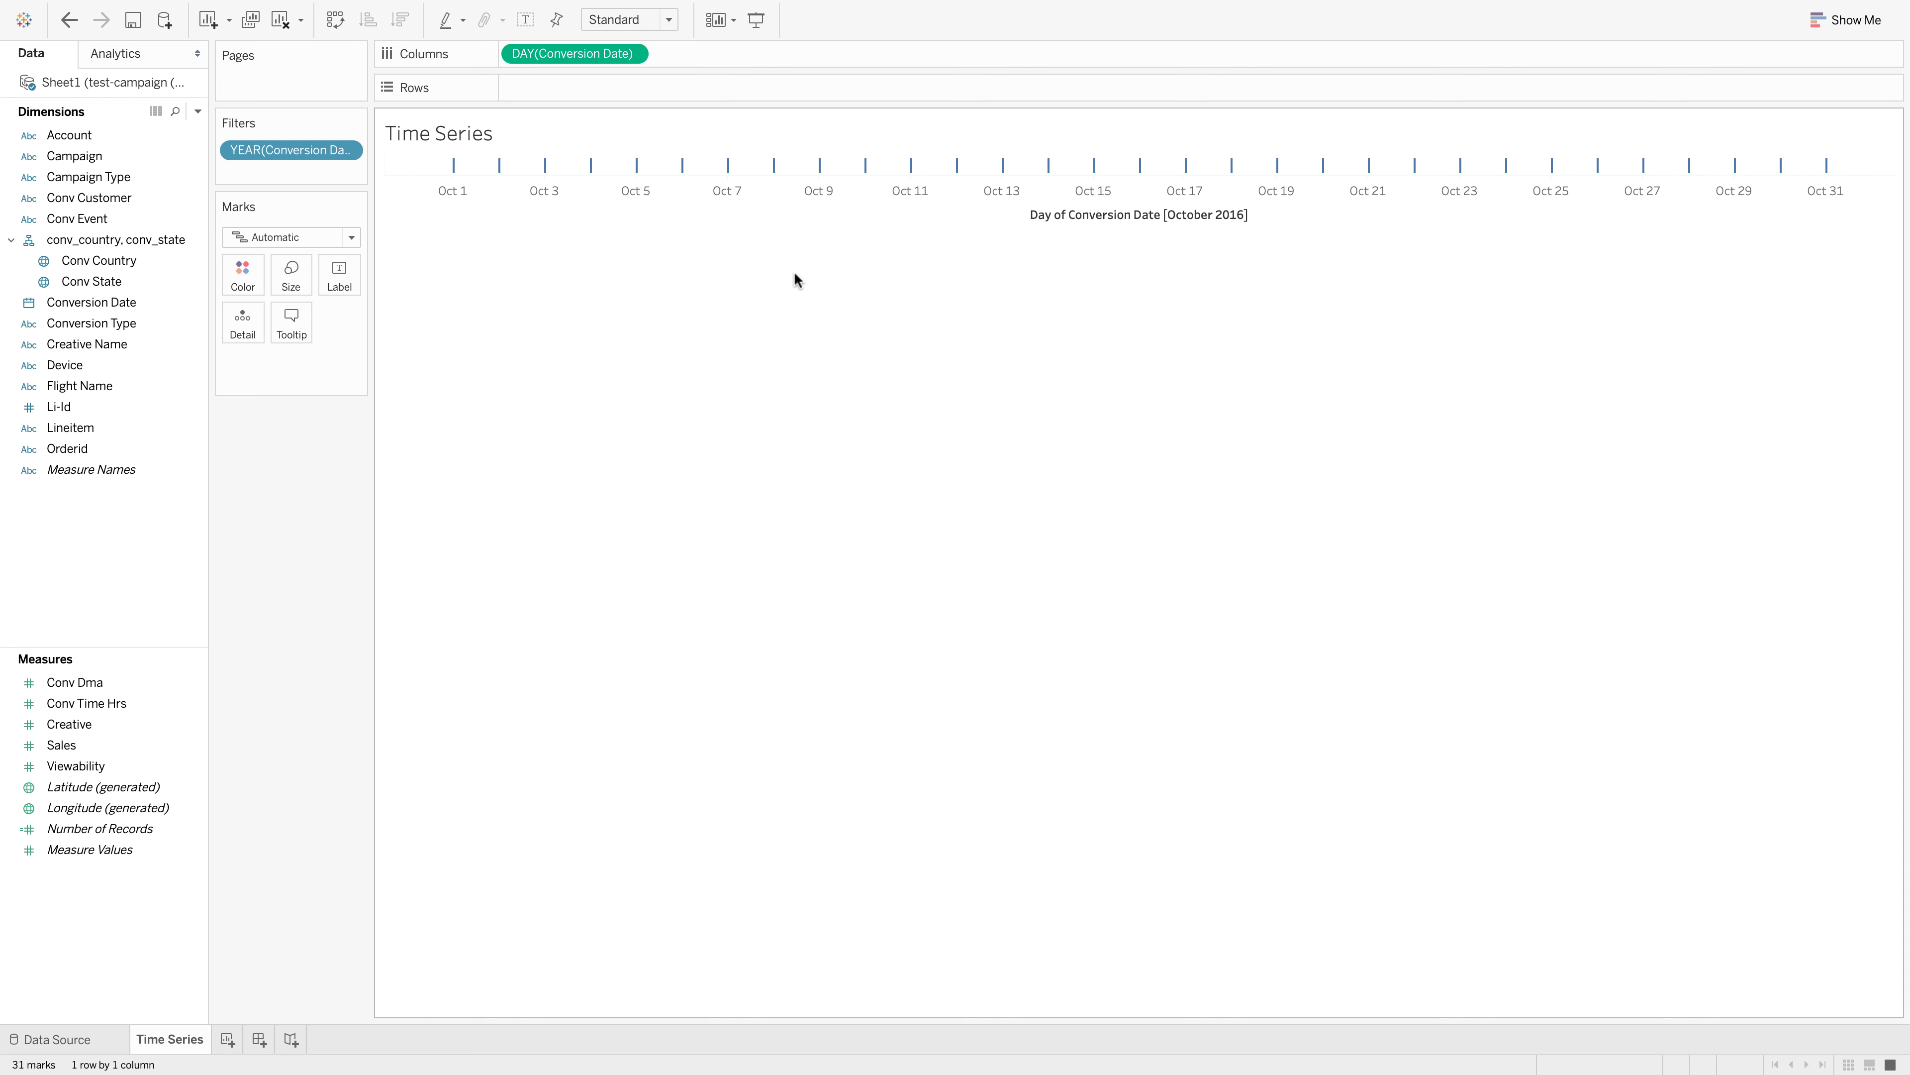
Step: Plot Sales on Rows and change the Conversion Date level on Columns to continuous Week Number
double_click(81, 745)
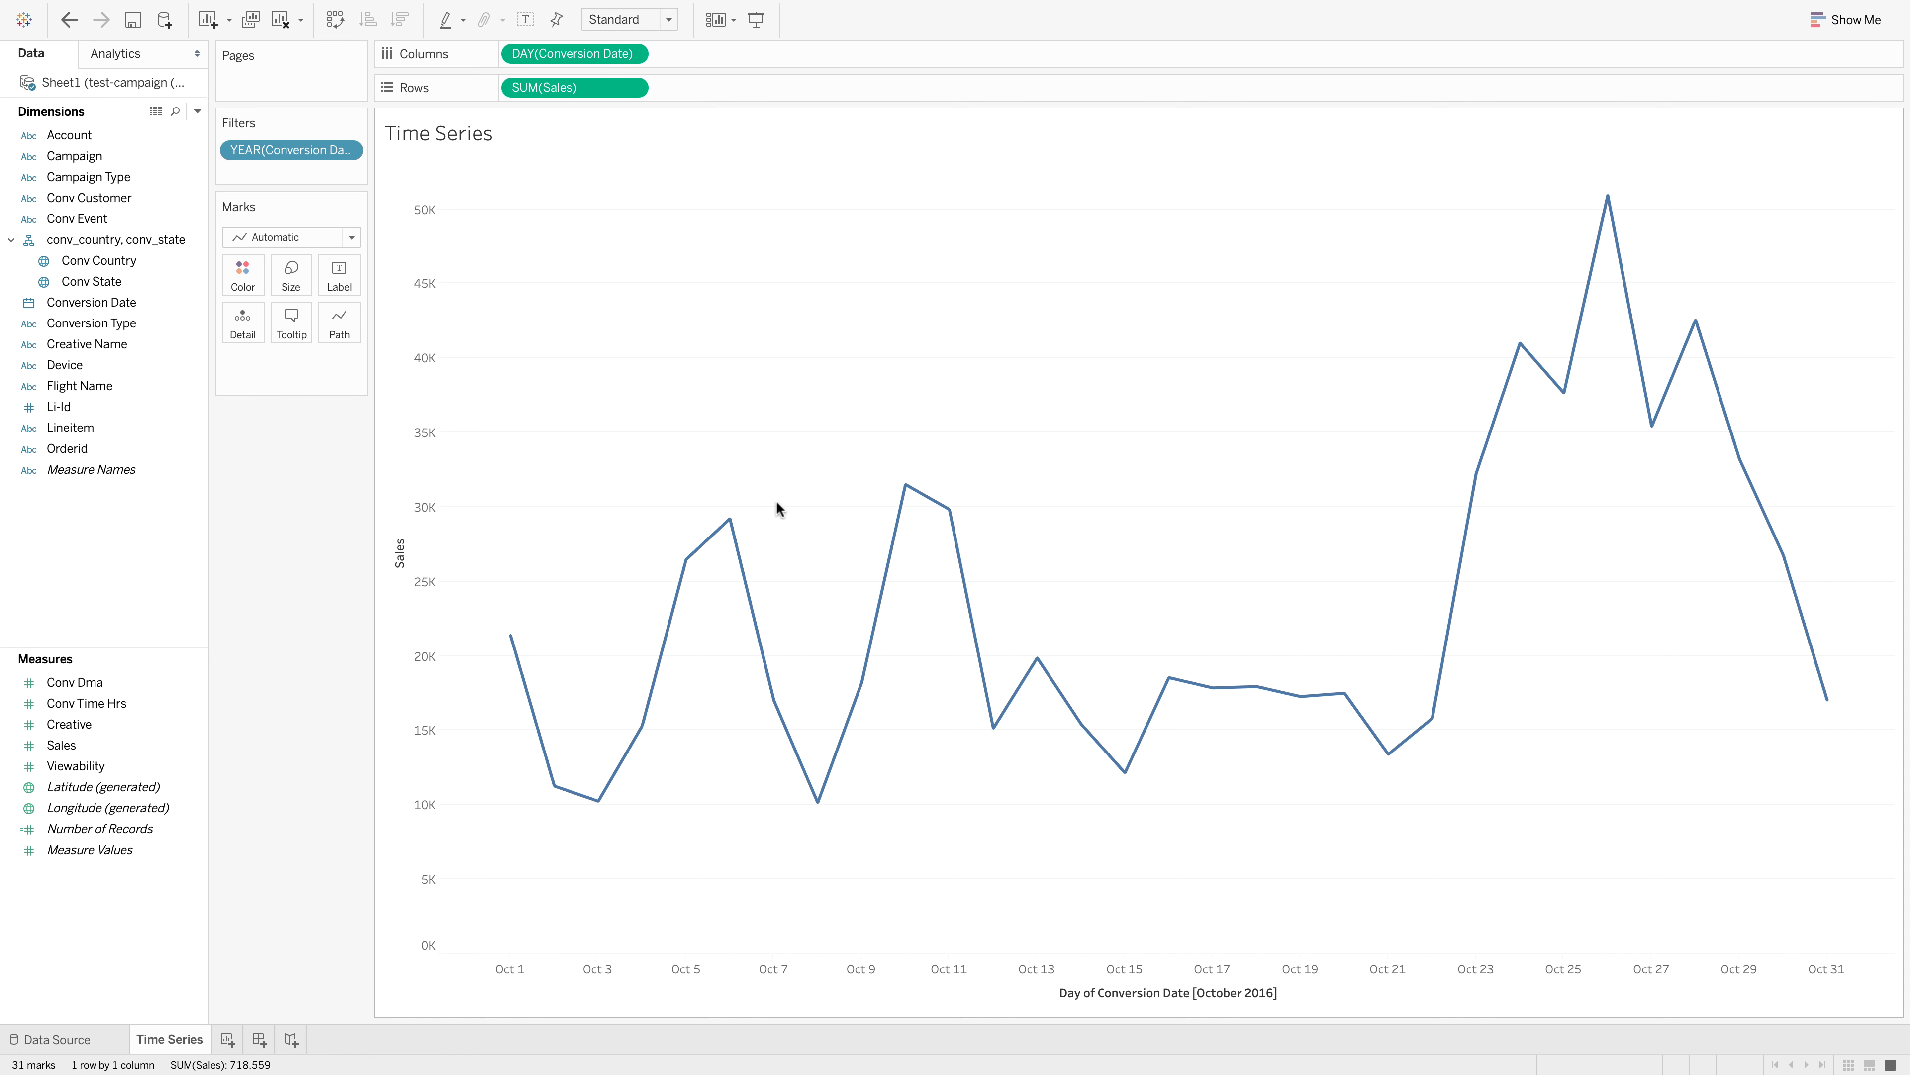
mouse_move(525, 674)
left_click(634, 54)
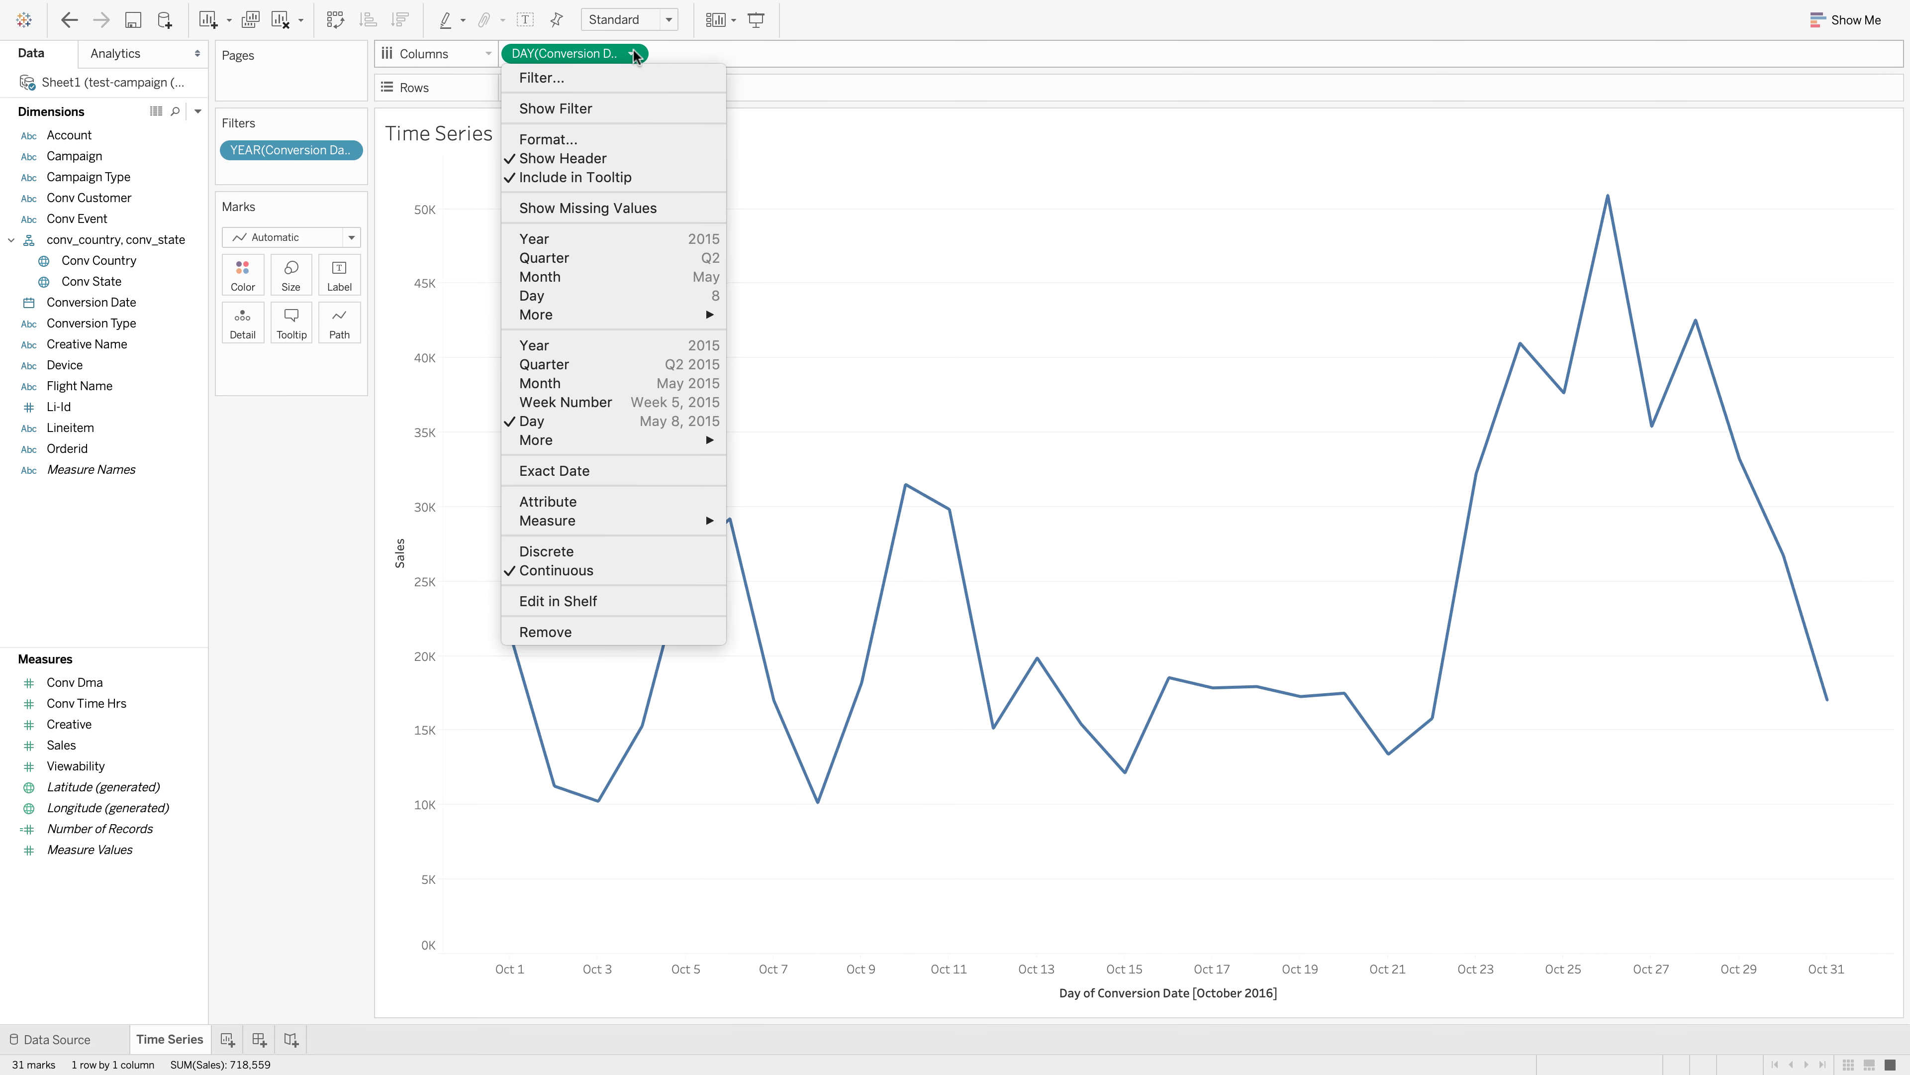
left_click(635, 406)
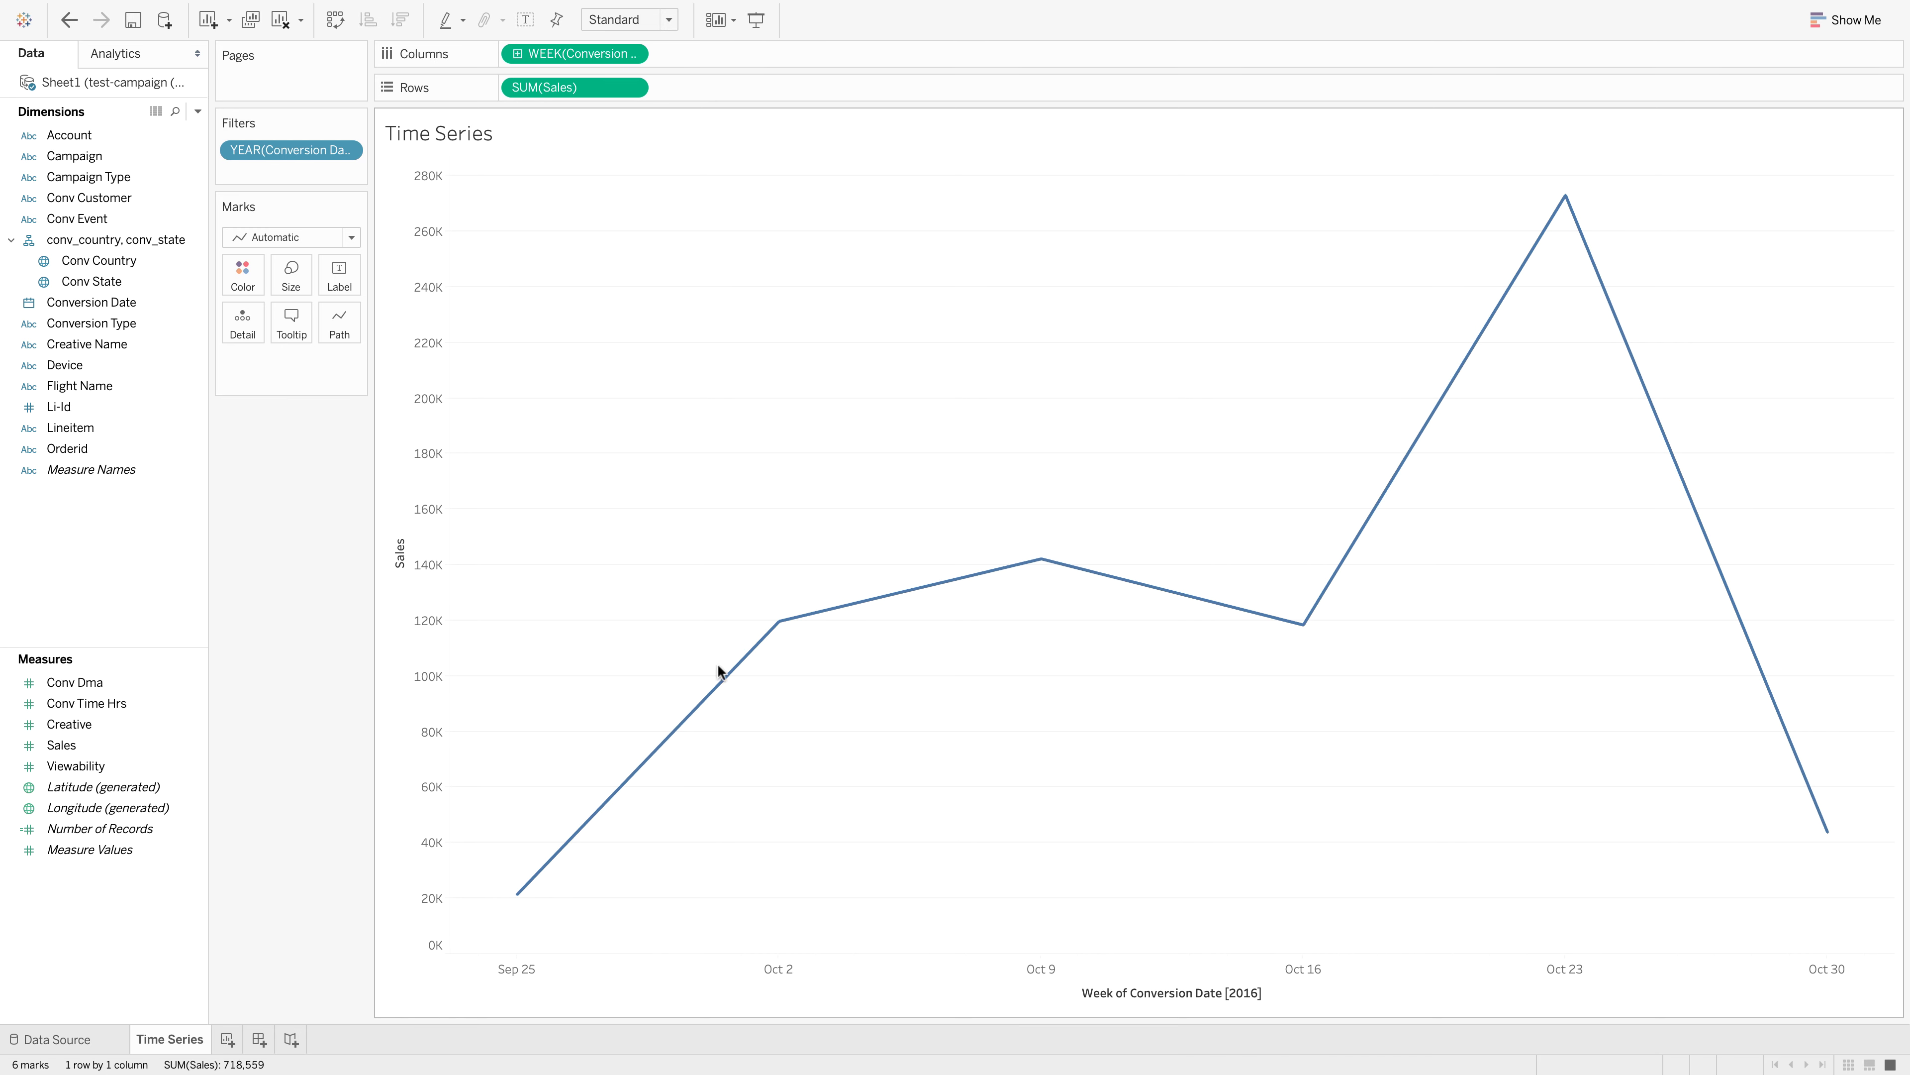
Step: Undo the week-level change to examine the daily sales points, and redo it to examine the weekly points from October 16 to October 30
key("ctrl+z")
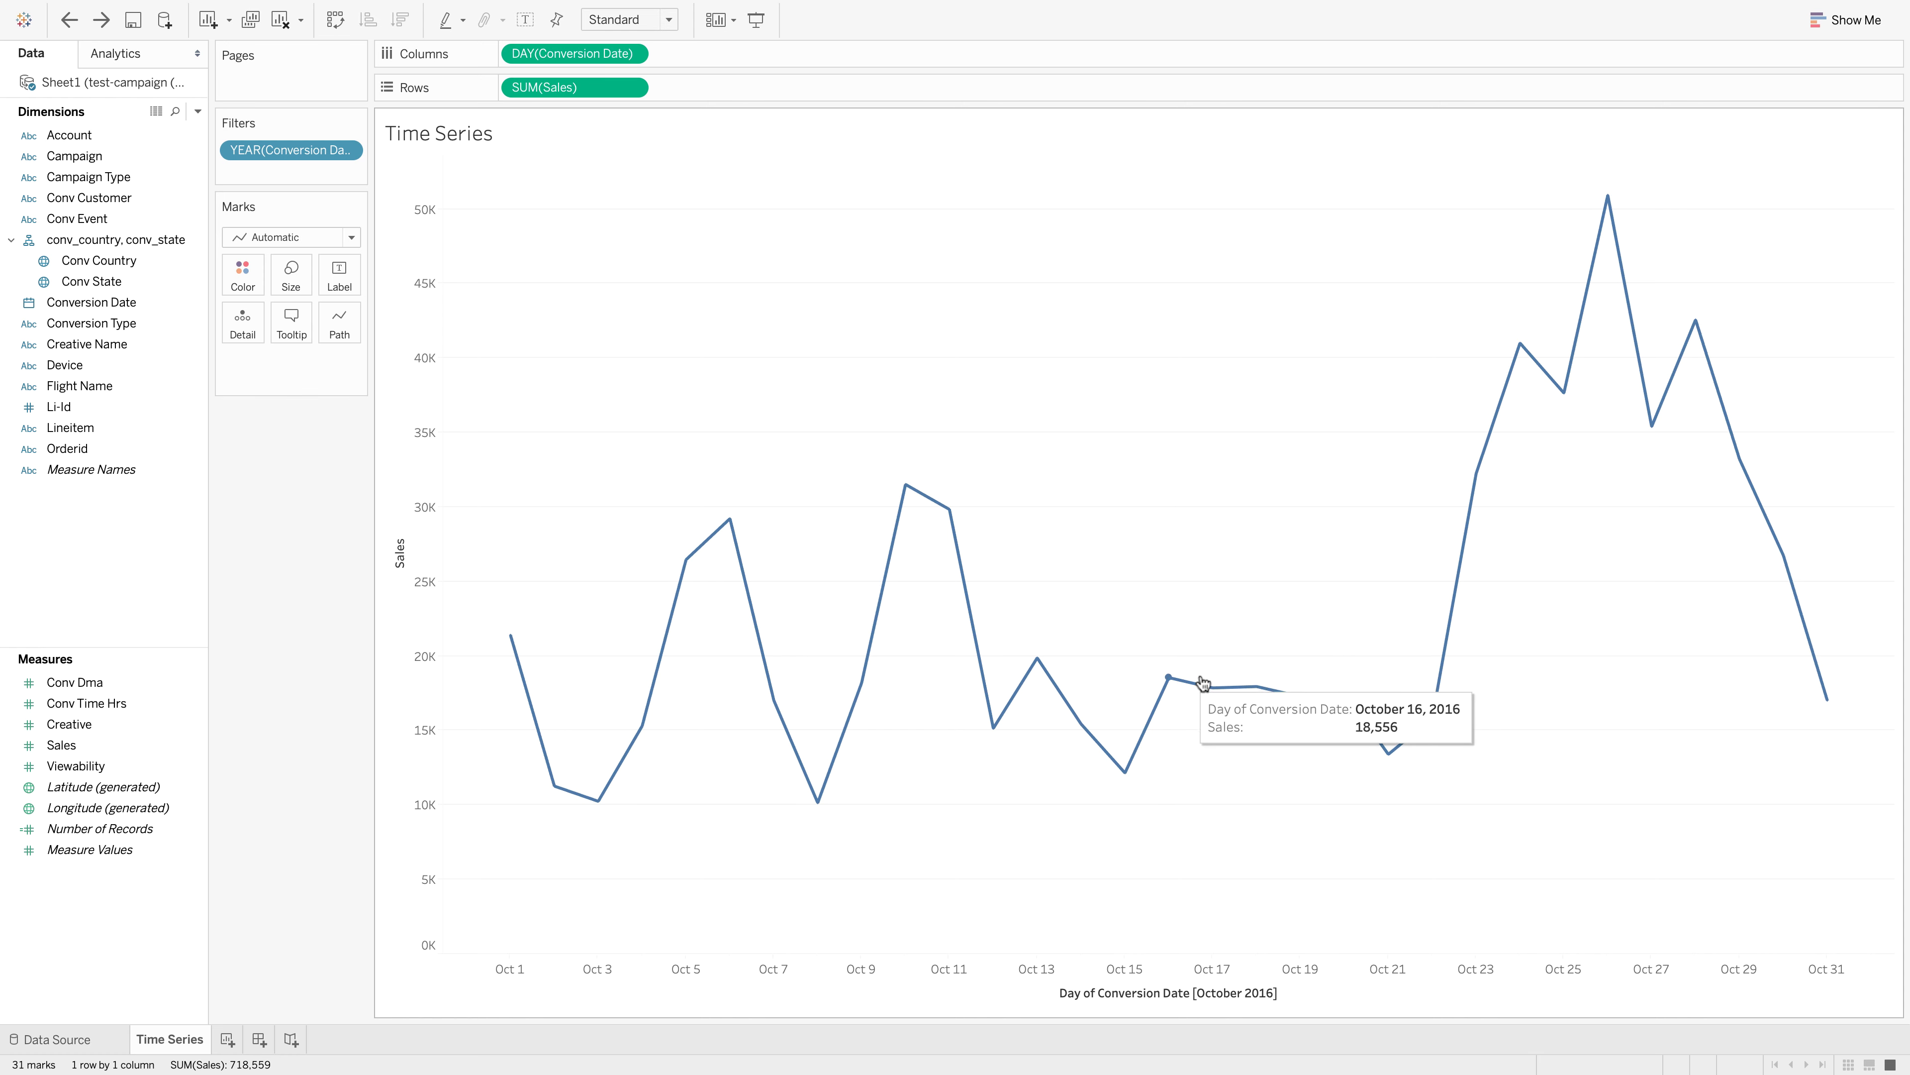
mouse_move(1389, 747)
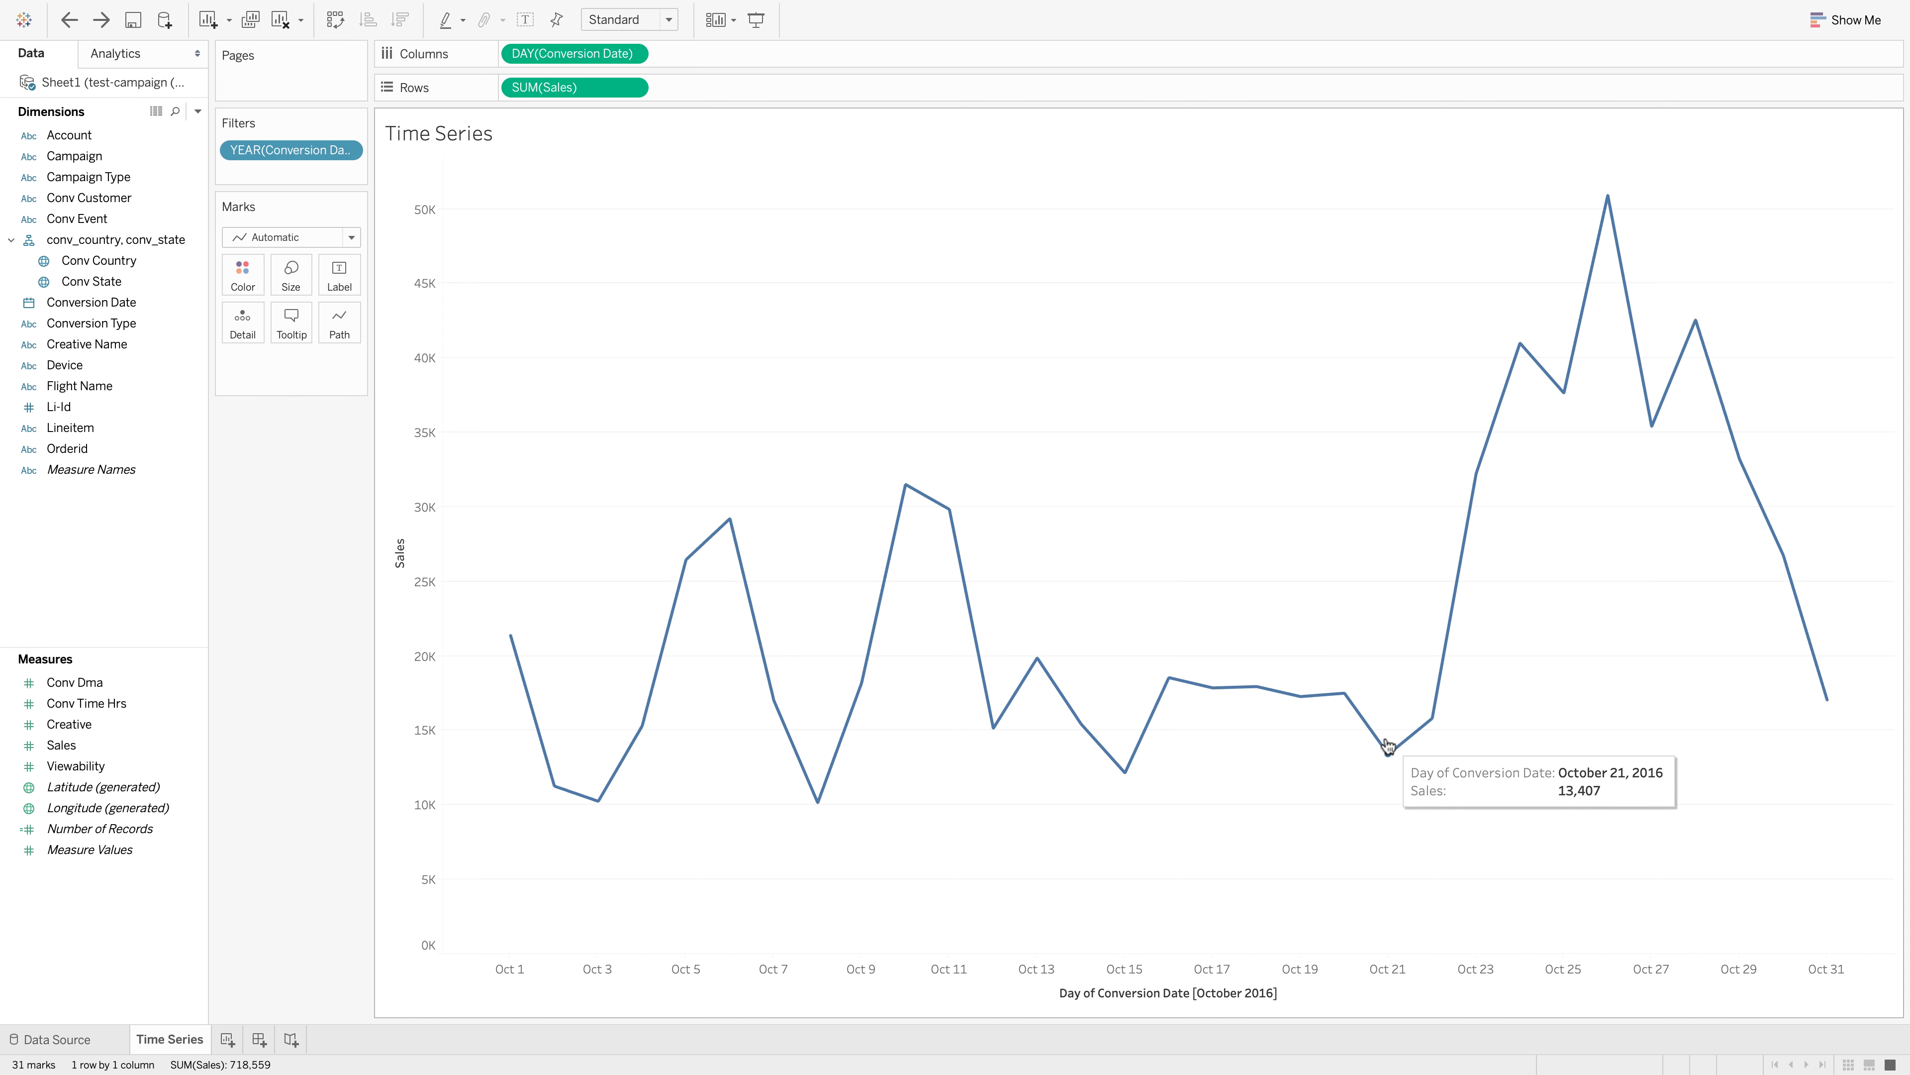
mouse_move(1678, 372)
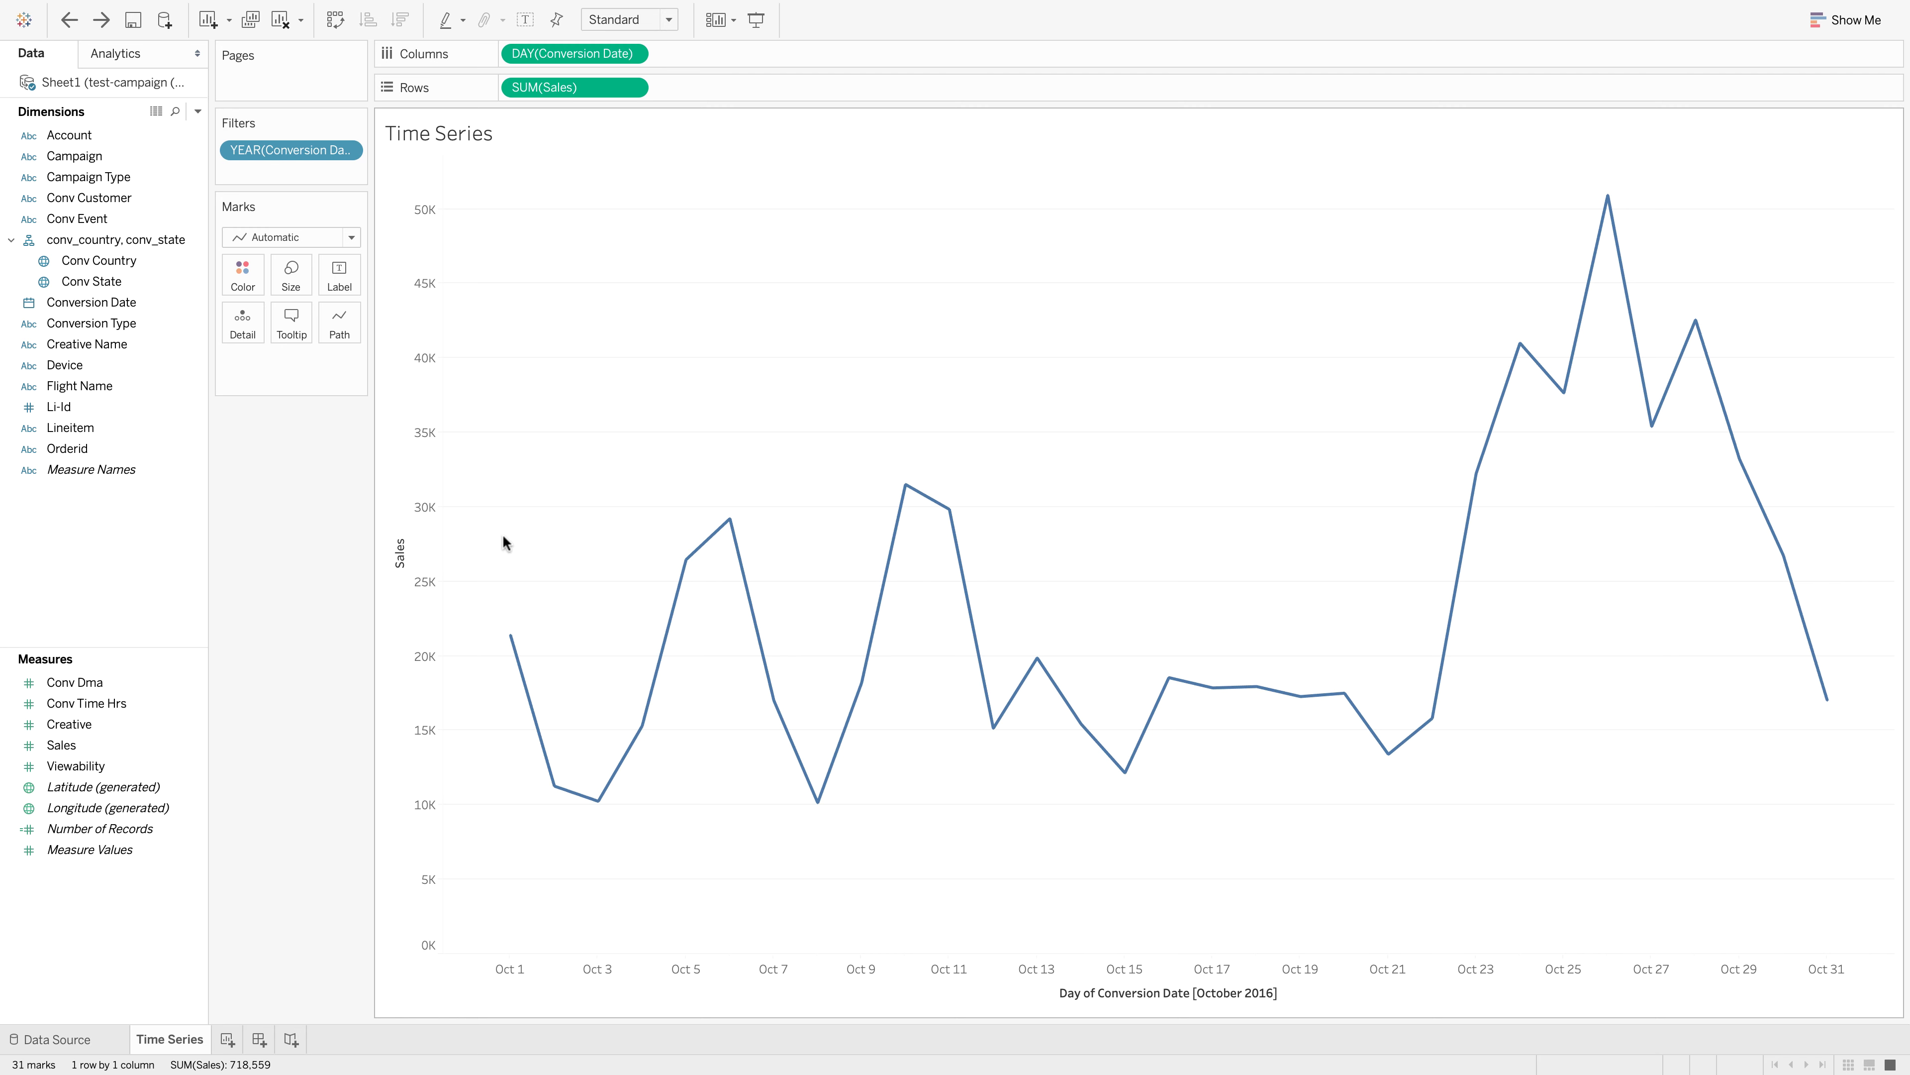
key("super+shift+z")
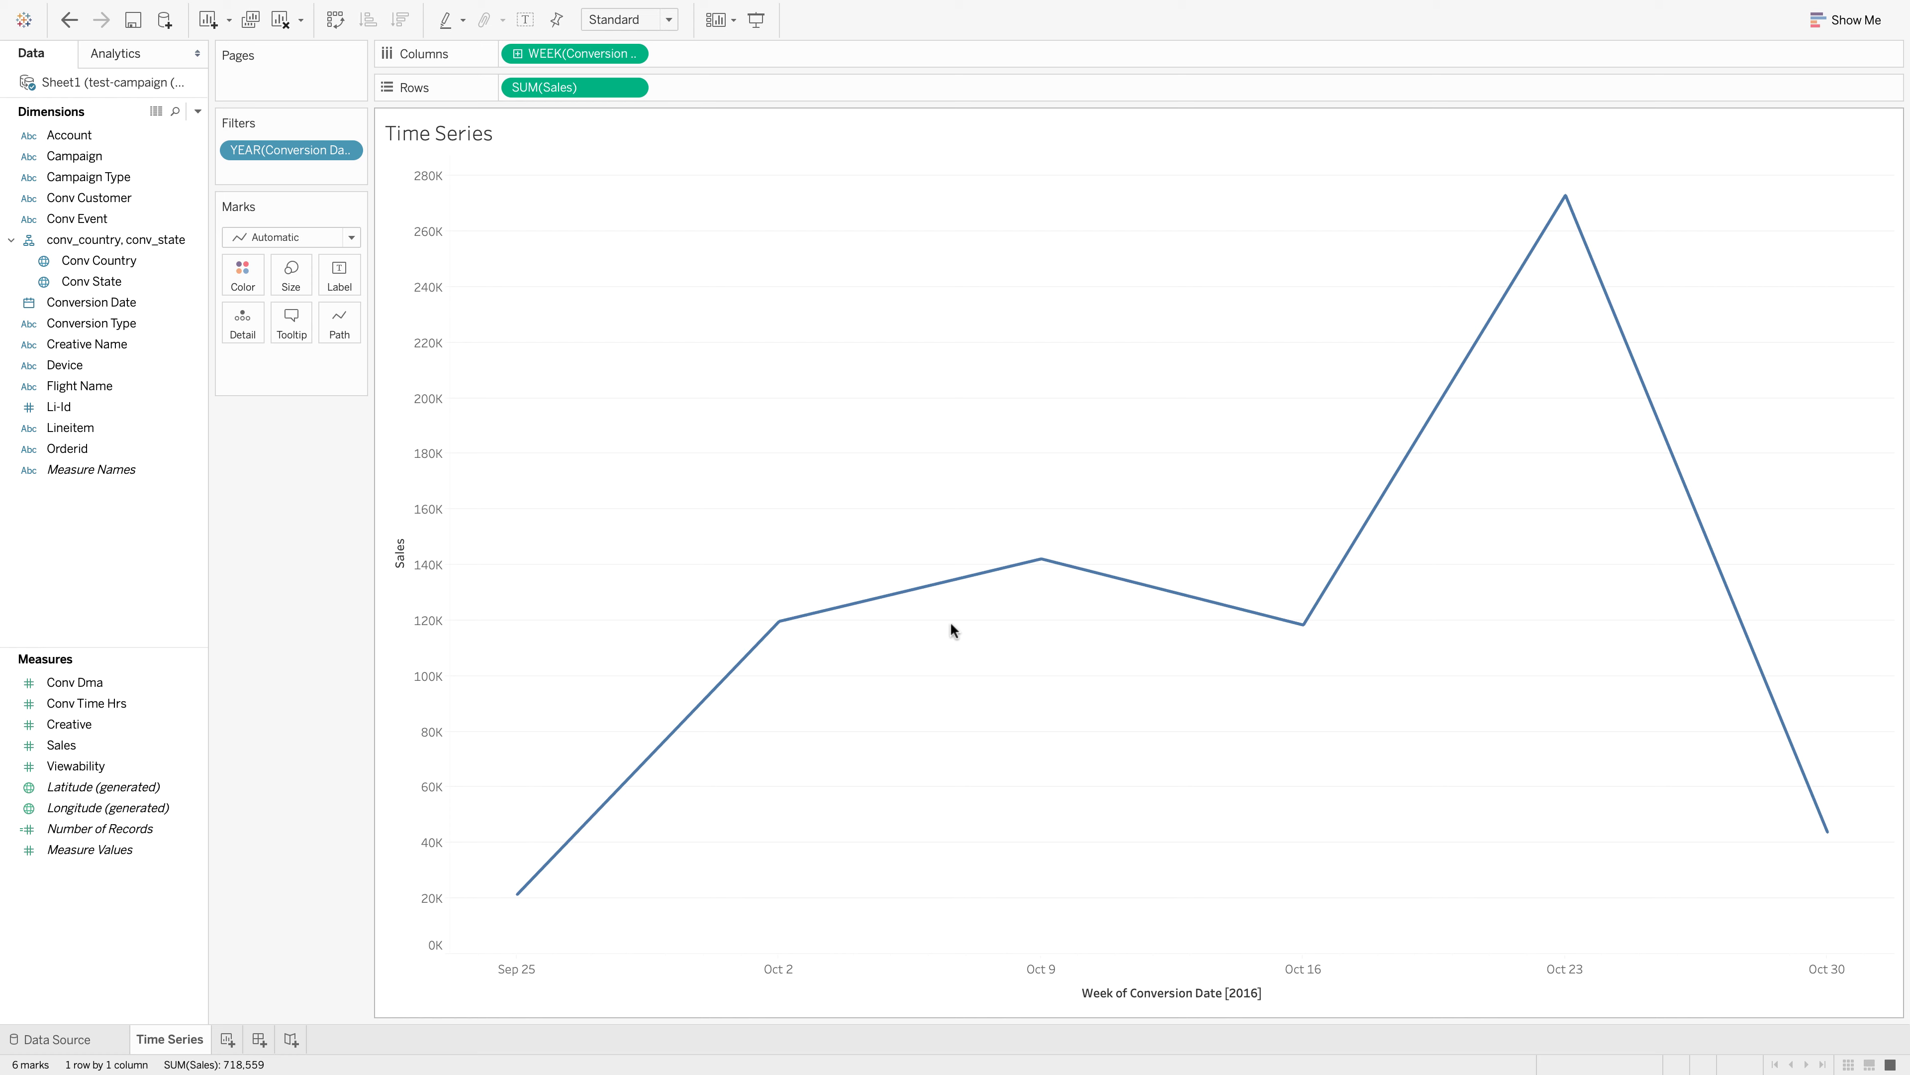
mouse_move(1288, 618)
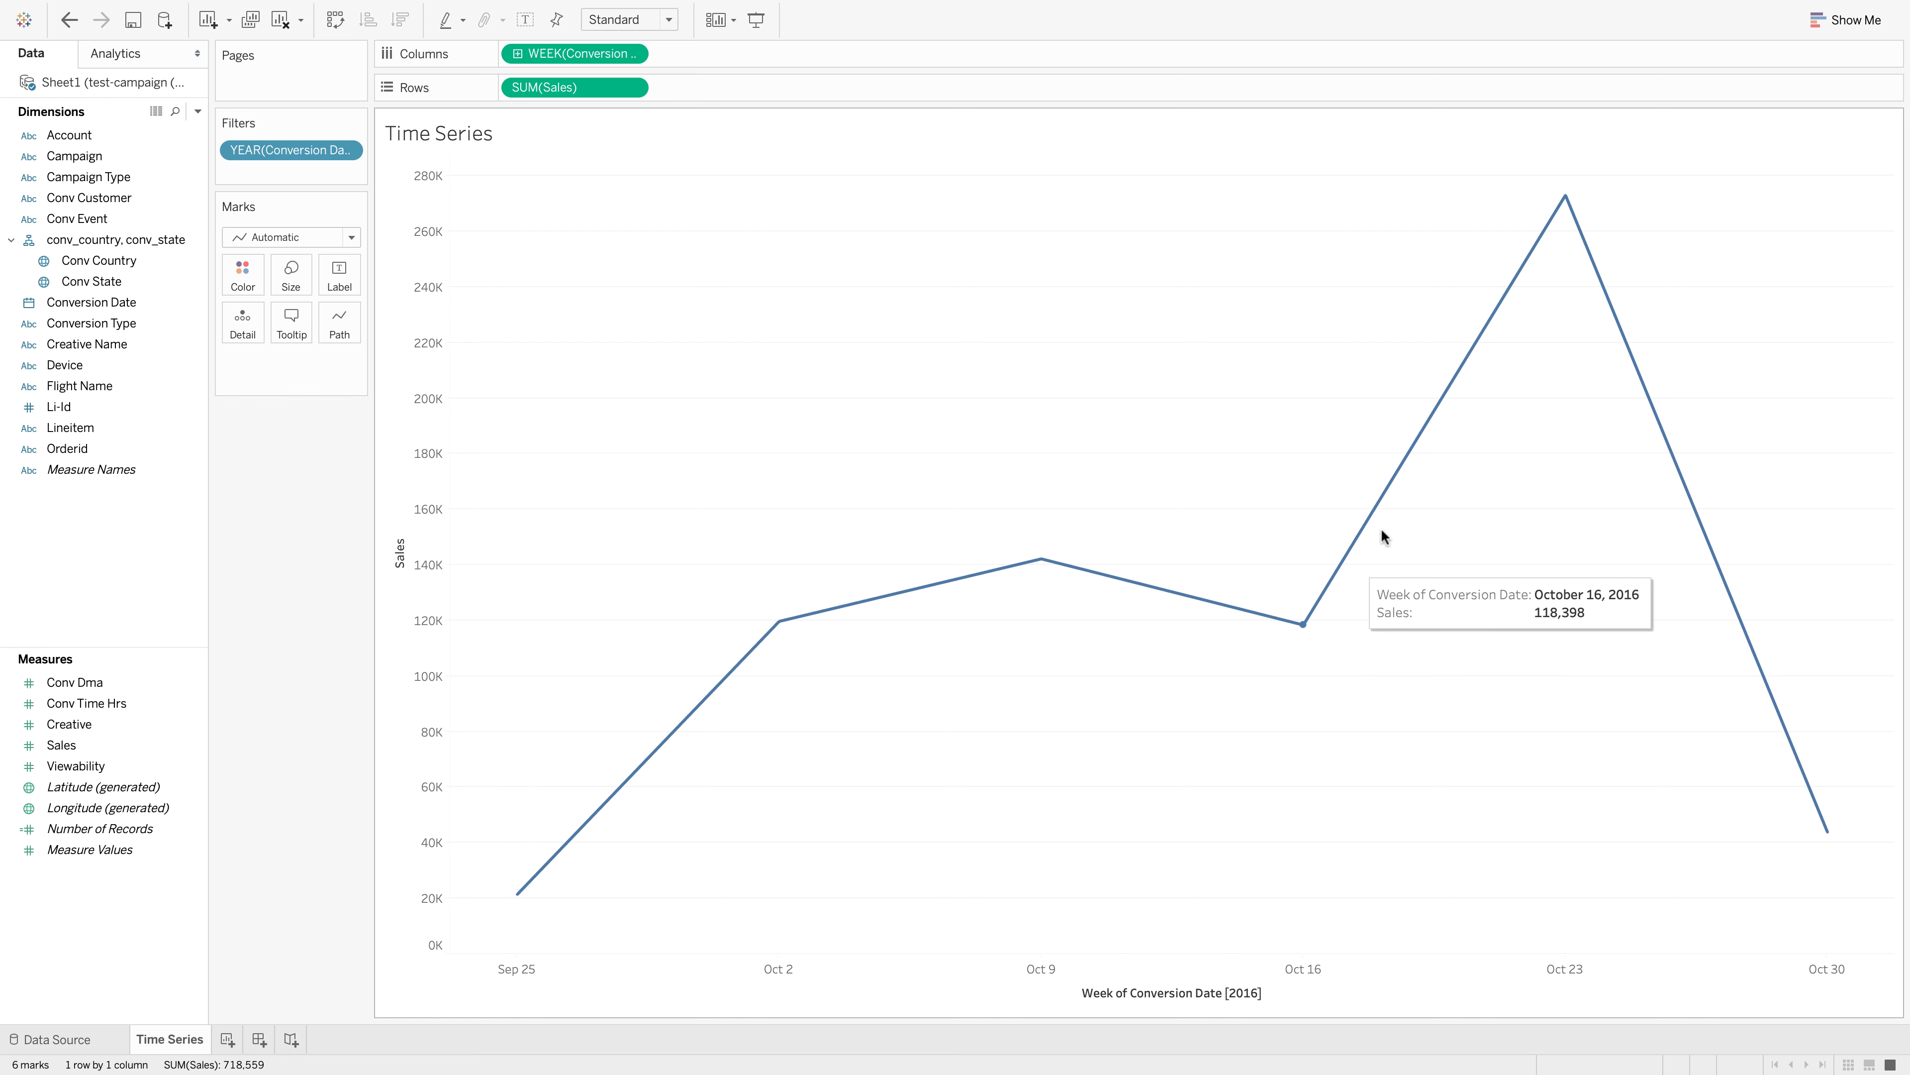
mouse_move(1566, 201)
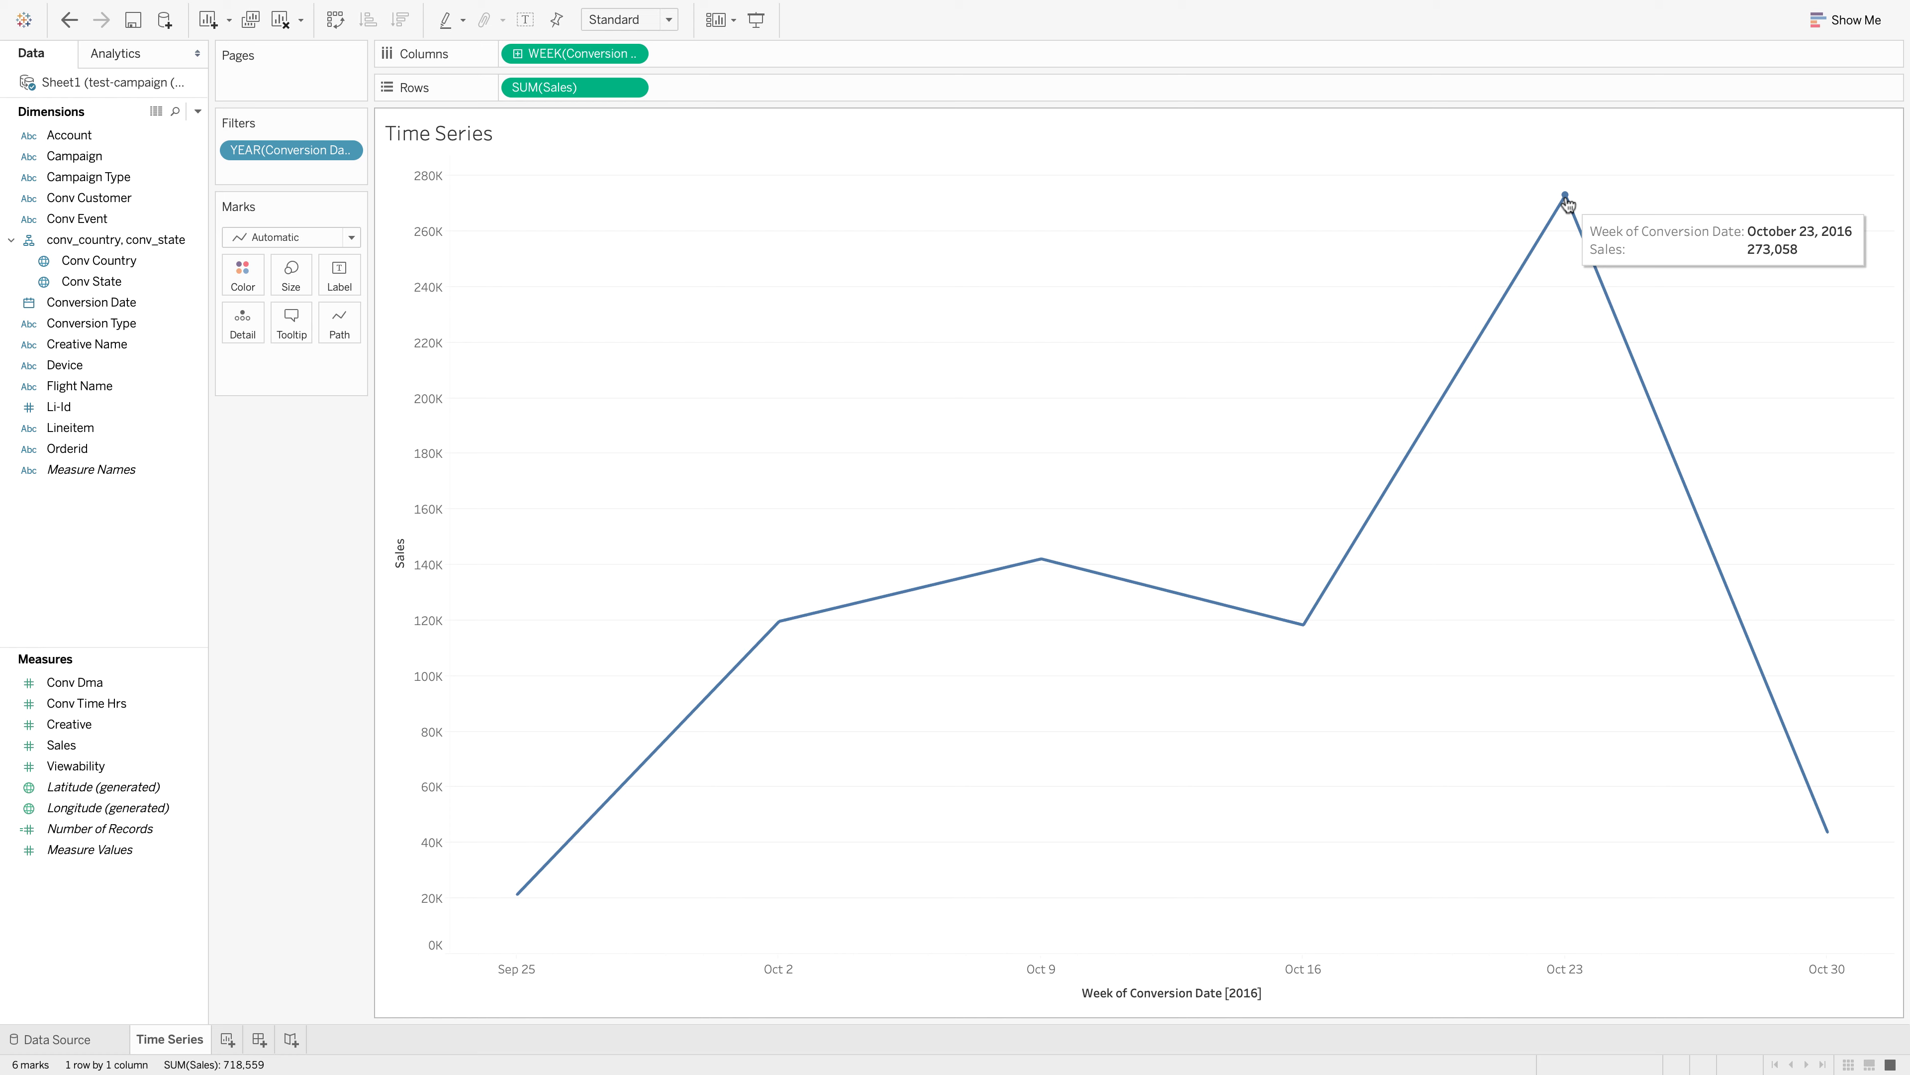
mouse_move(1829, 834)
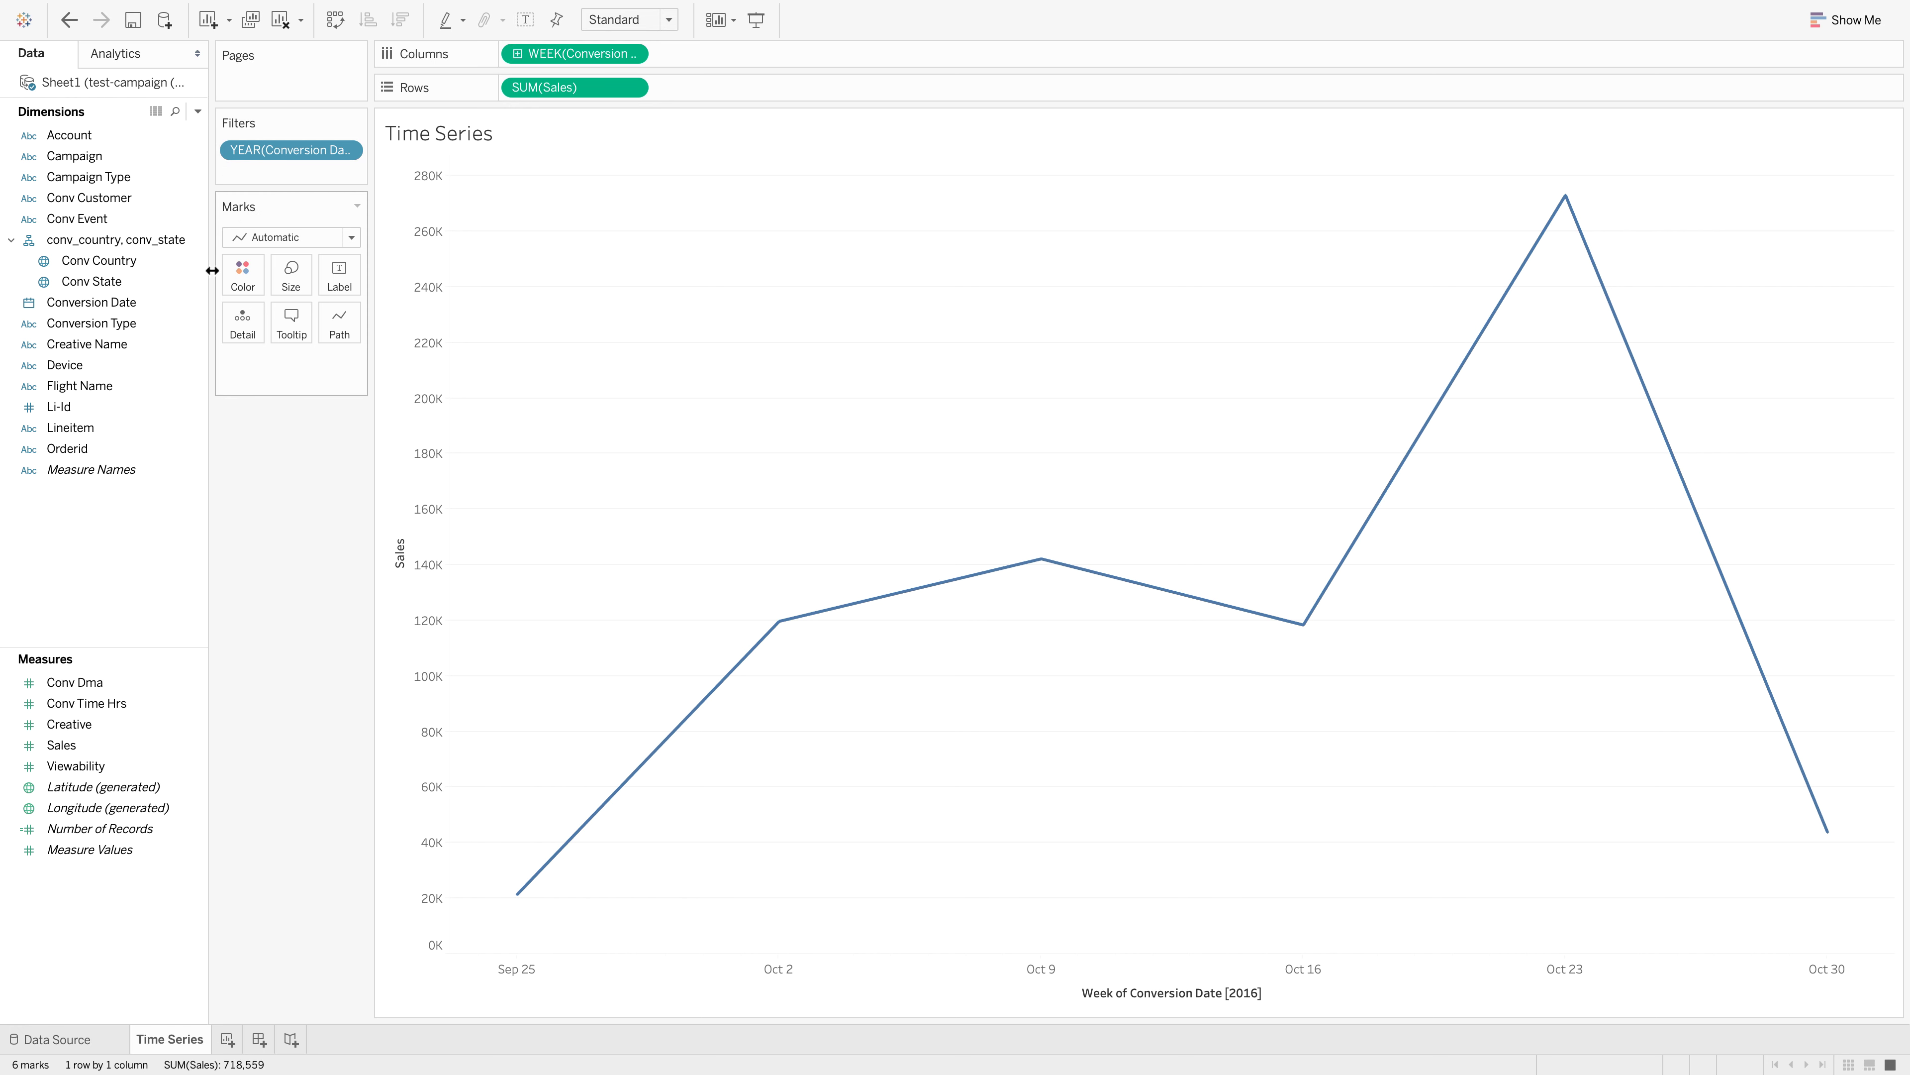
Step: Try encoding the line's color by Sales, and undo that encoding
mouse_move(50, 745)
left_mouse_down()
mouse_move(259, 316)
mouse_move(242, 275)
left_mouse_up()
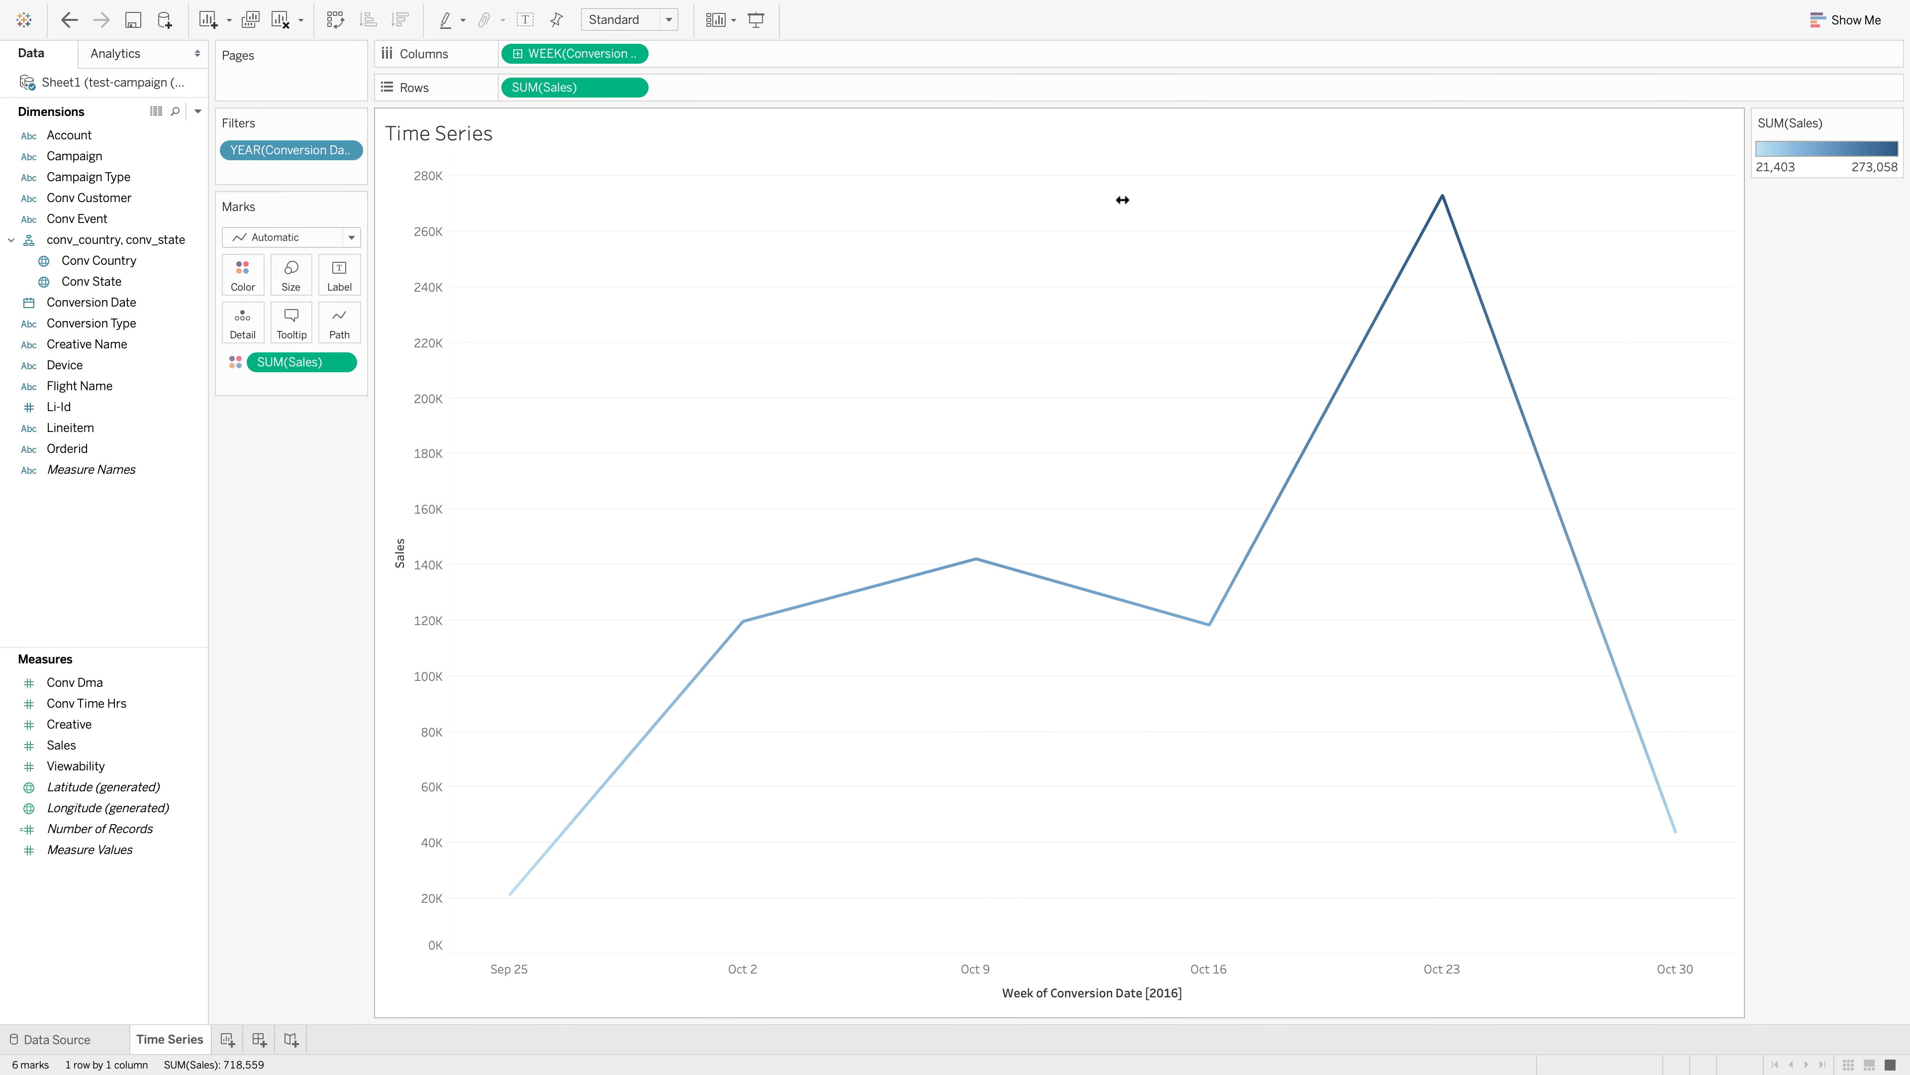
left_click(22, 451)
key("ctrl+z")
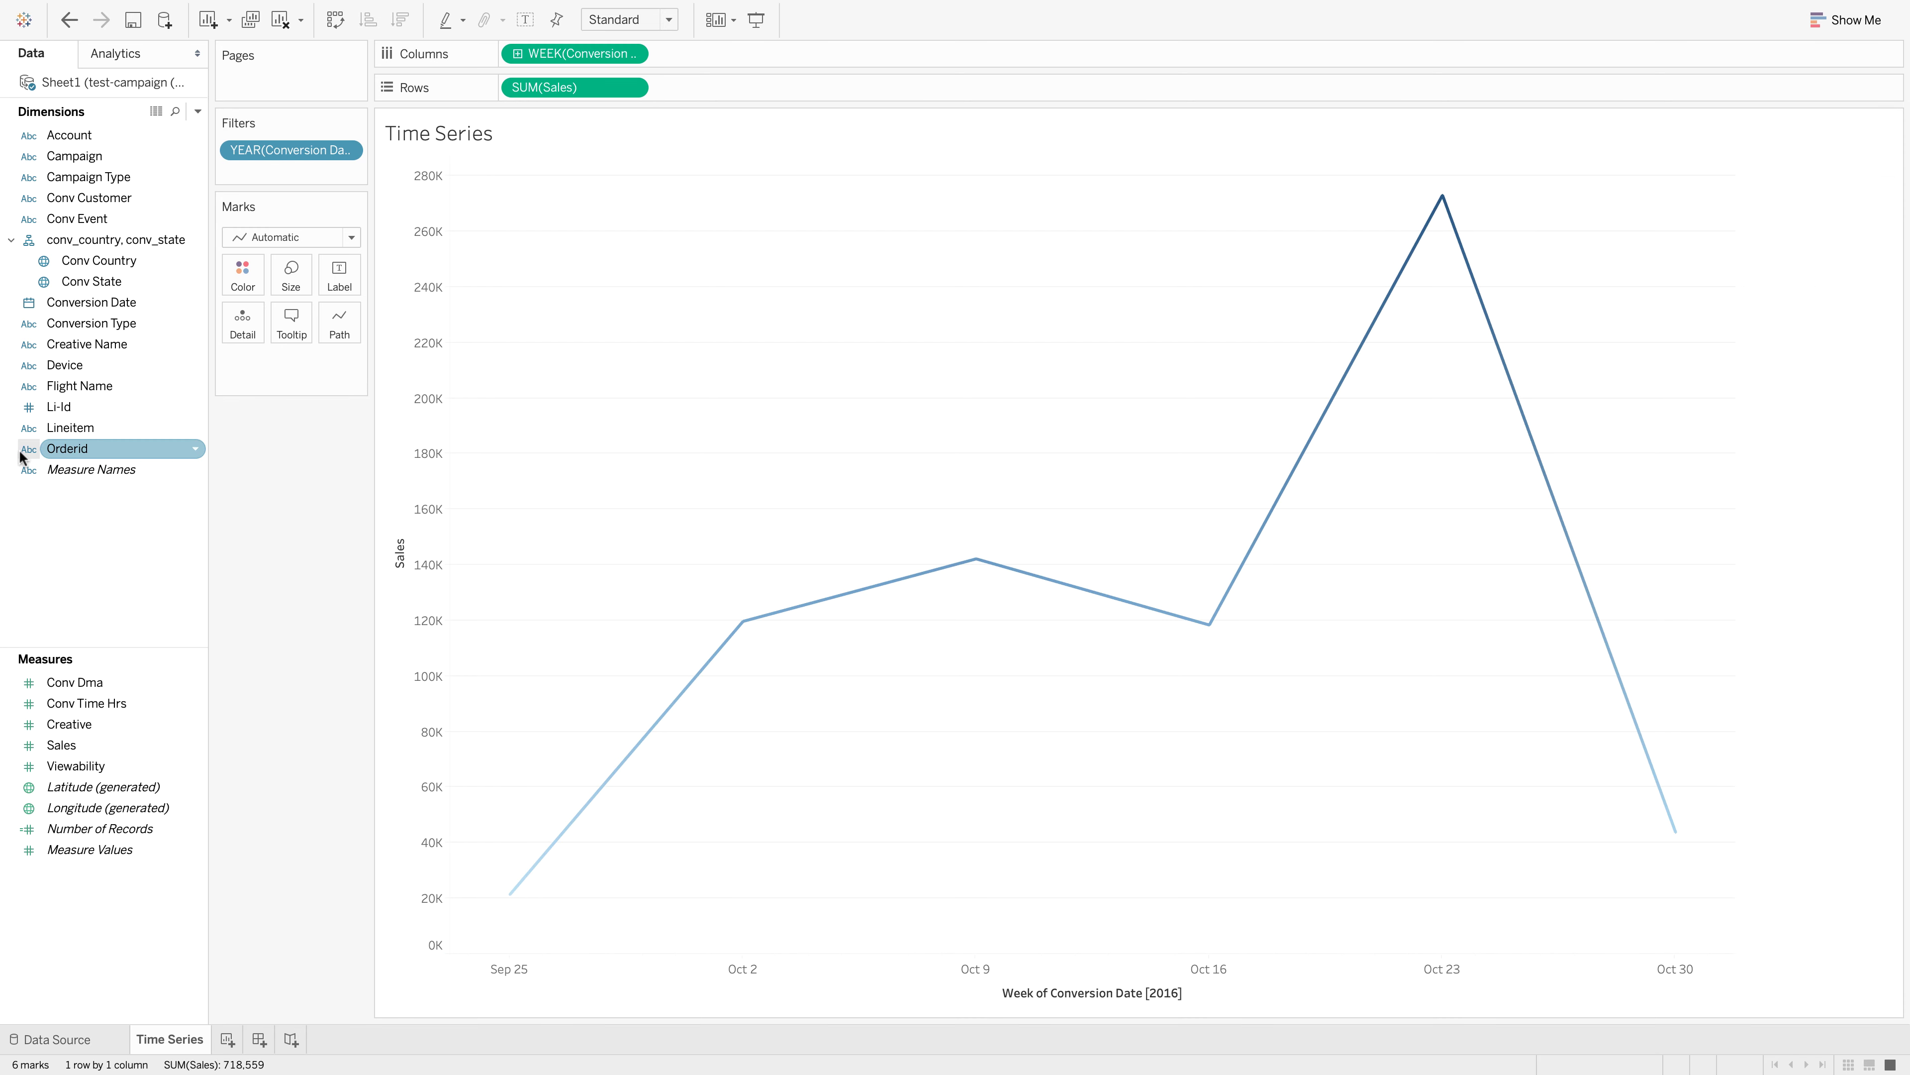
Step: Try encoding the line's thickness by Sales using Size, and undo that encoding
left_click_drag(78, 749, 304, 275)
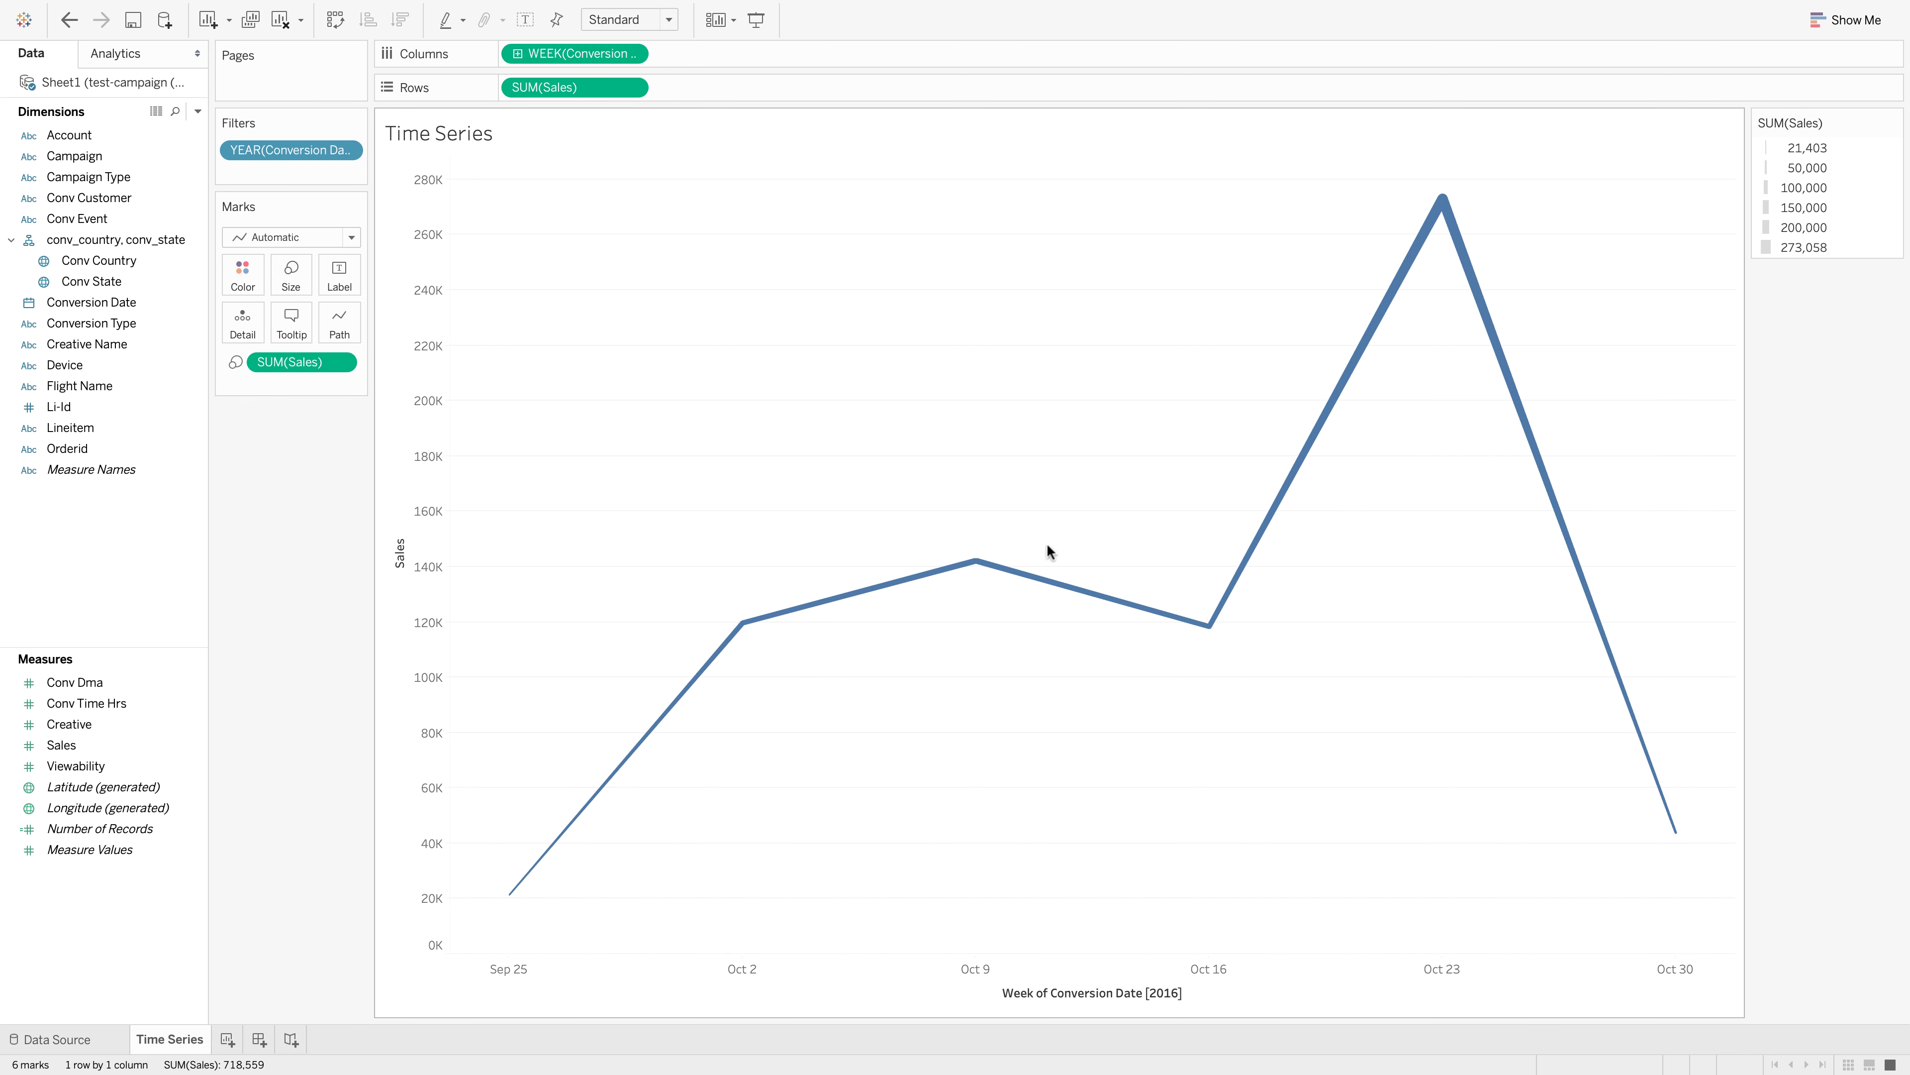
mouse_move(1453, 220)
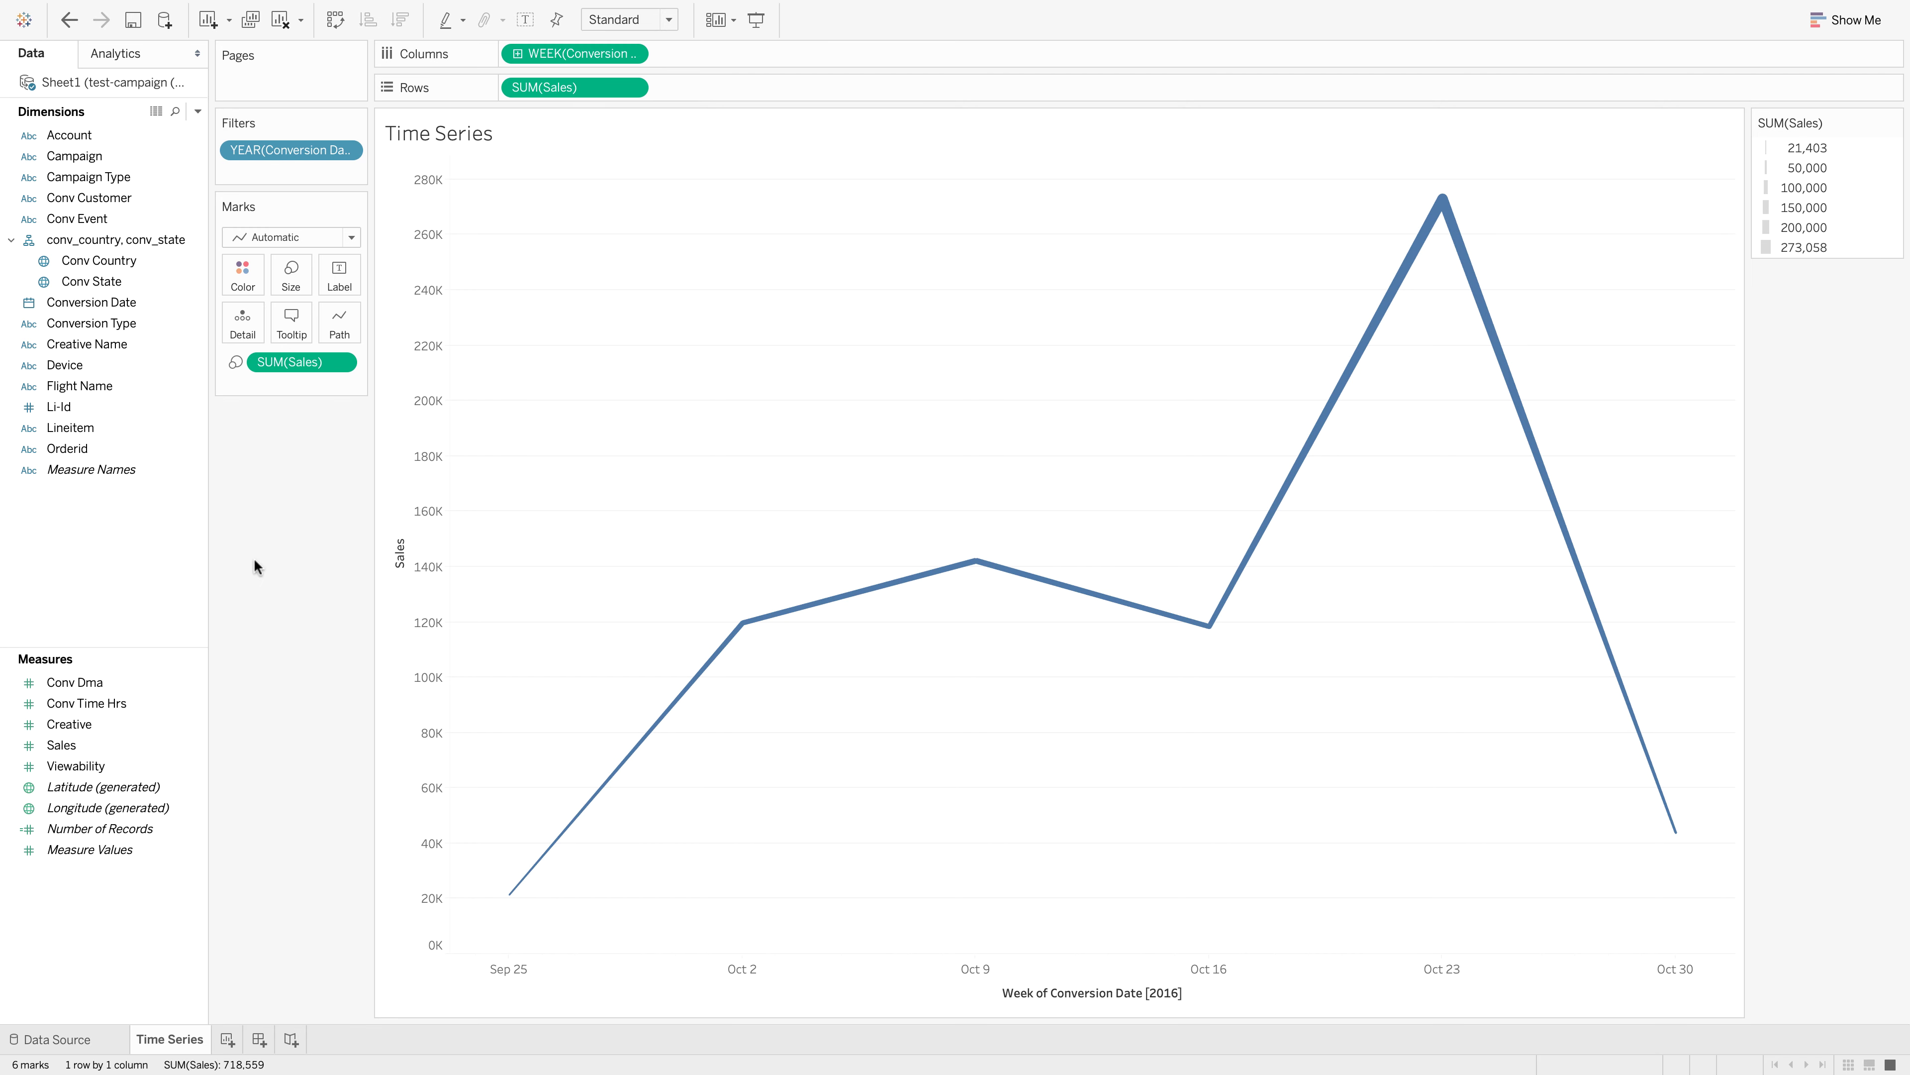
key("ctrl+z")
Step: Try labelling the line's weekly points with their Sales values, and undo the labels
left_click_drag(61, 745, 340, 280)
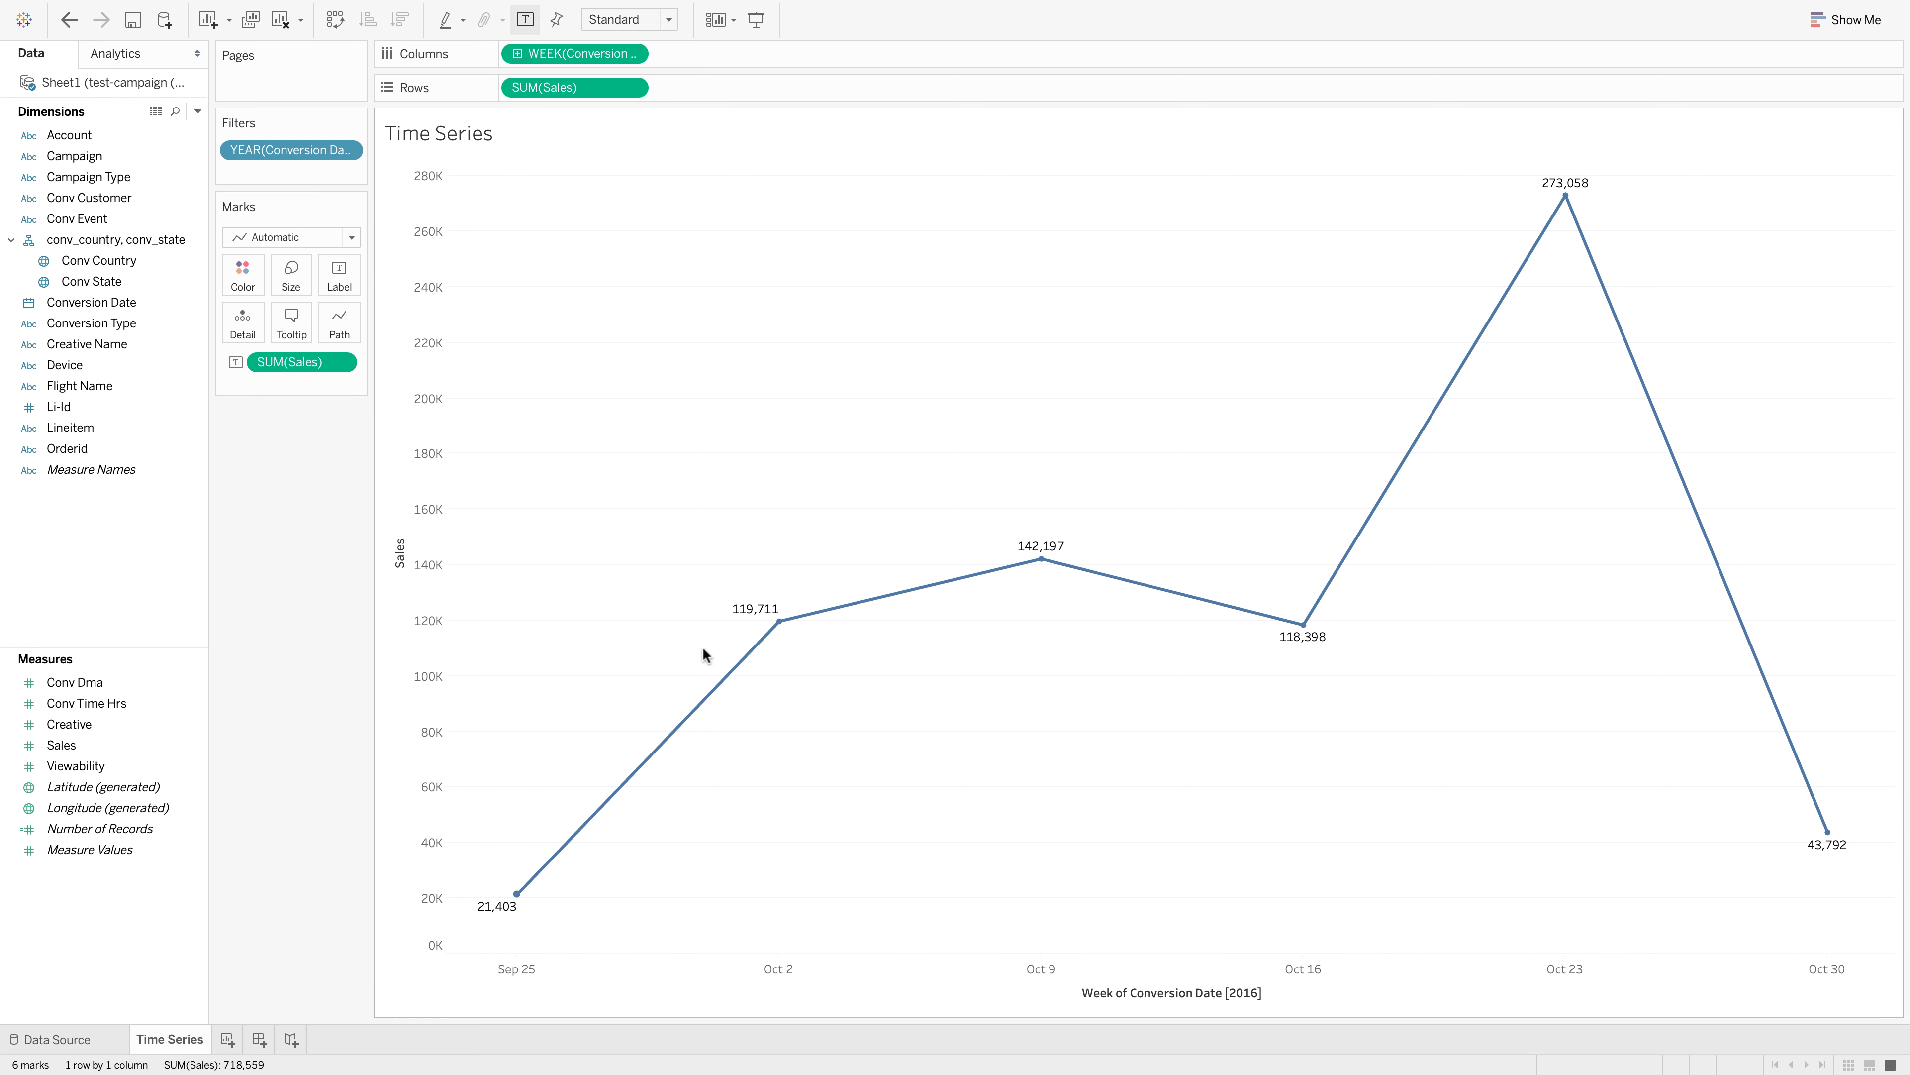
mouse_move(1036, 574)
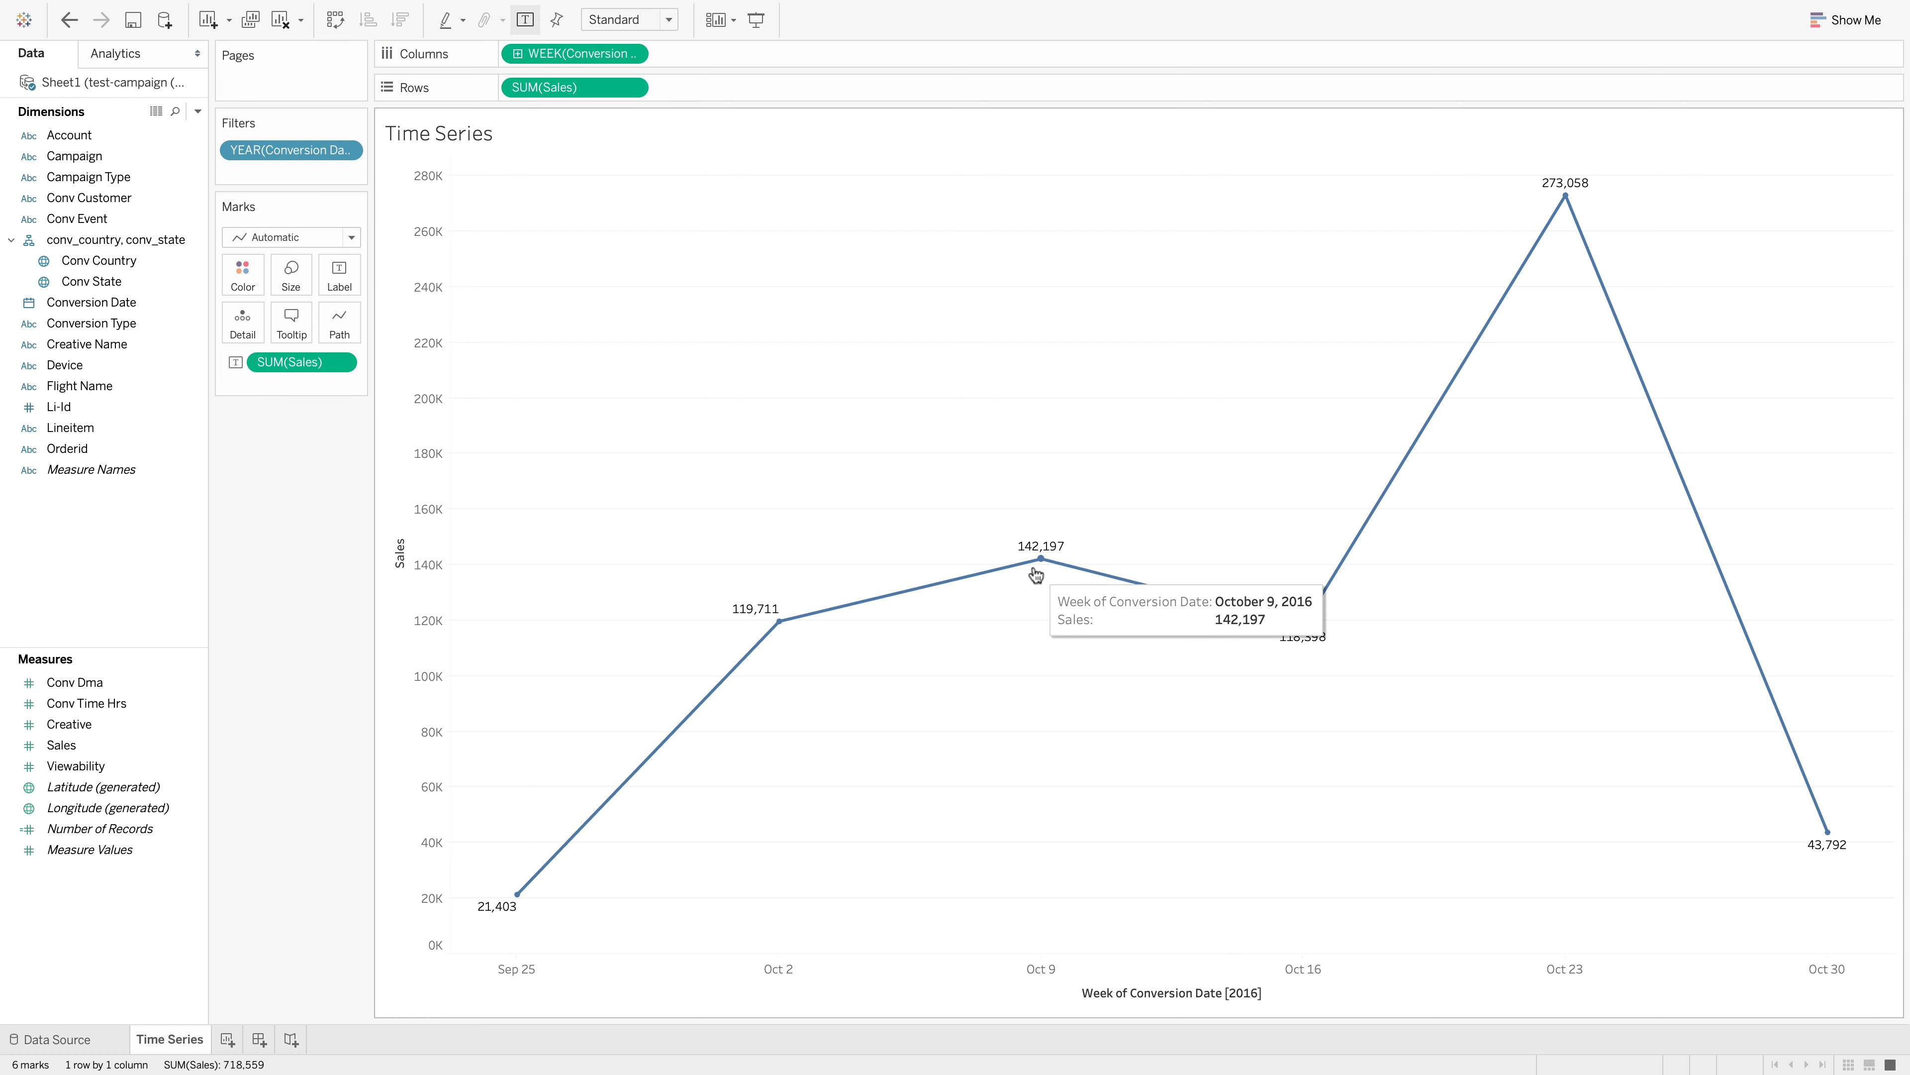
key("ctrl+z")
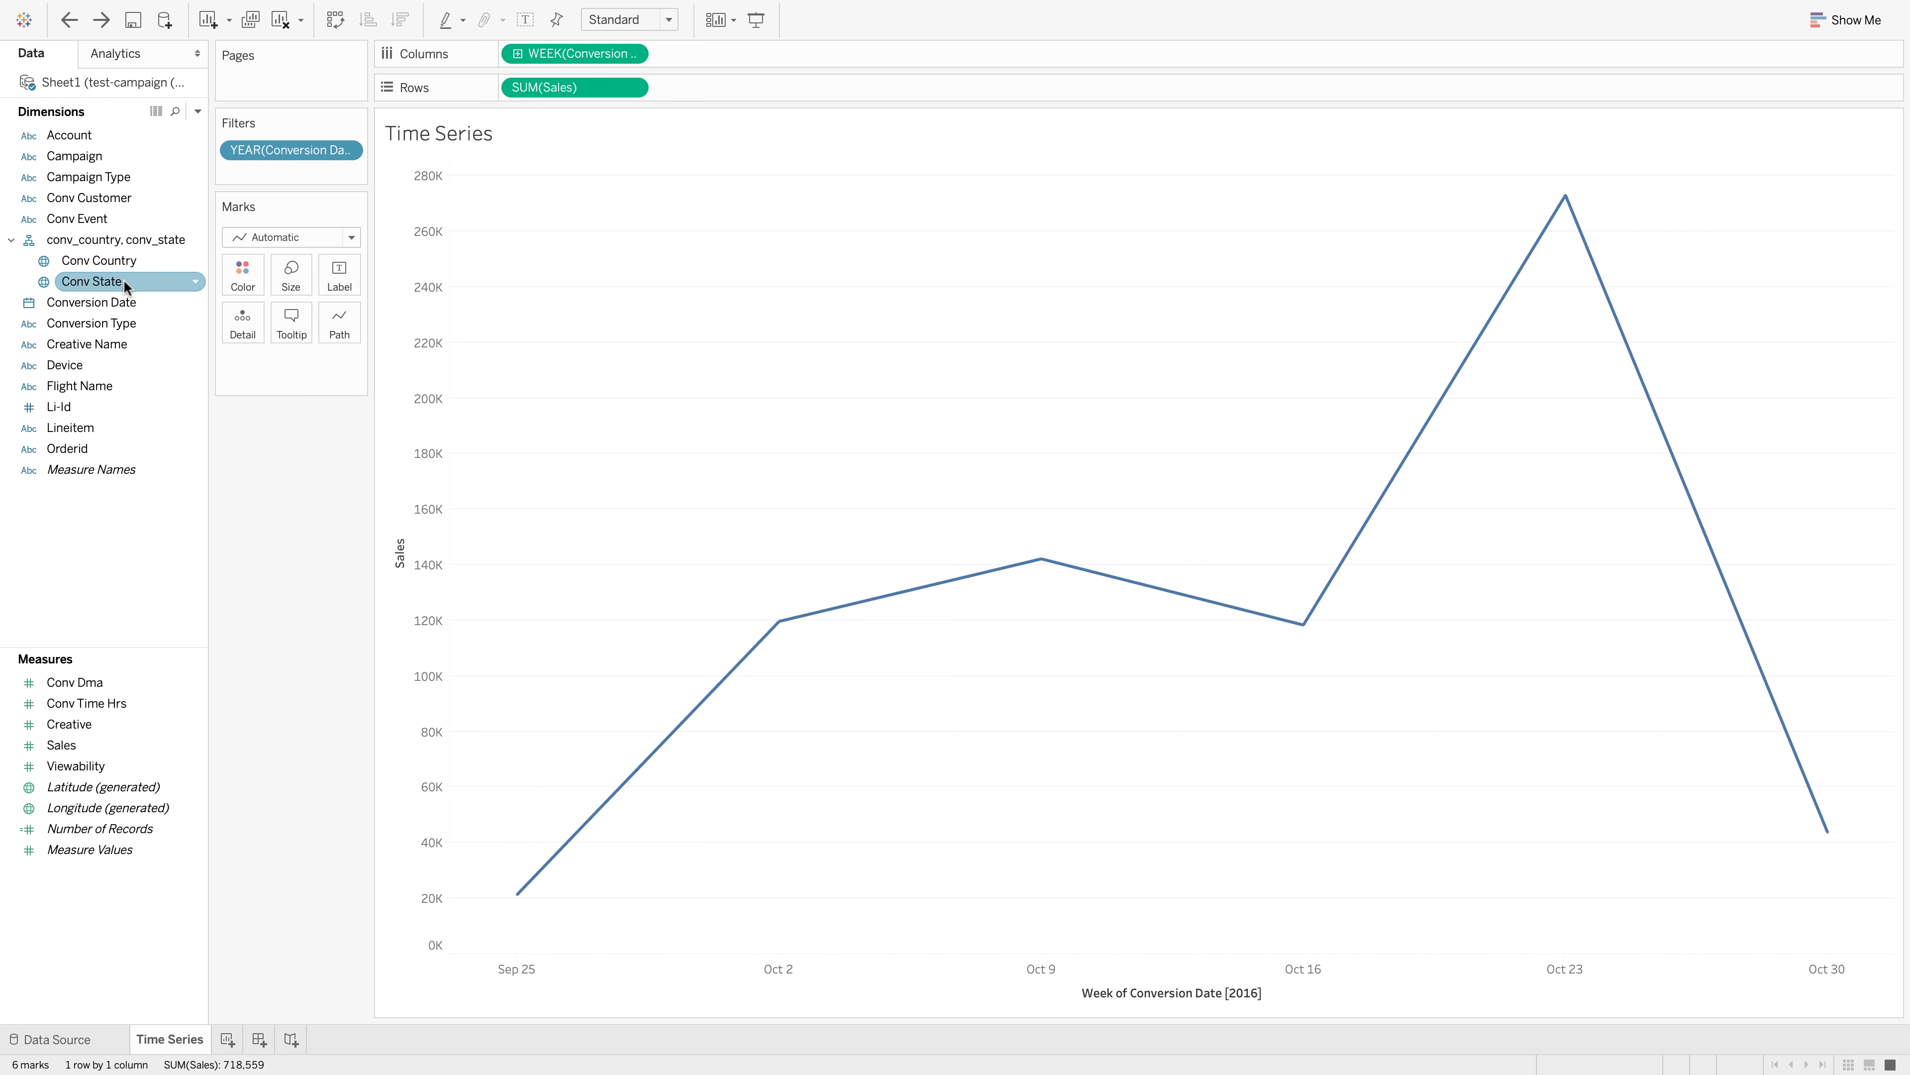
Step: Try splitting the sales line into colors by Conversion Type, and undo the split
left_click(120, 303)
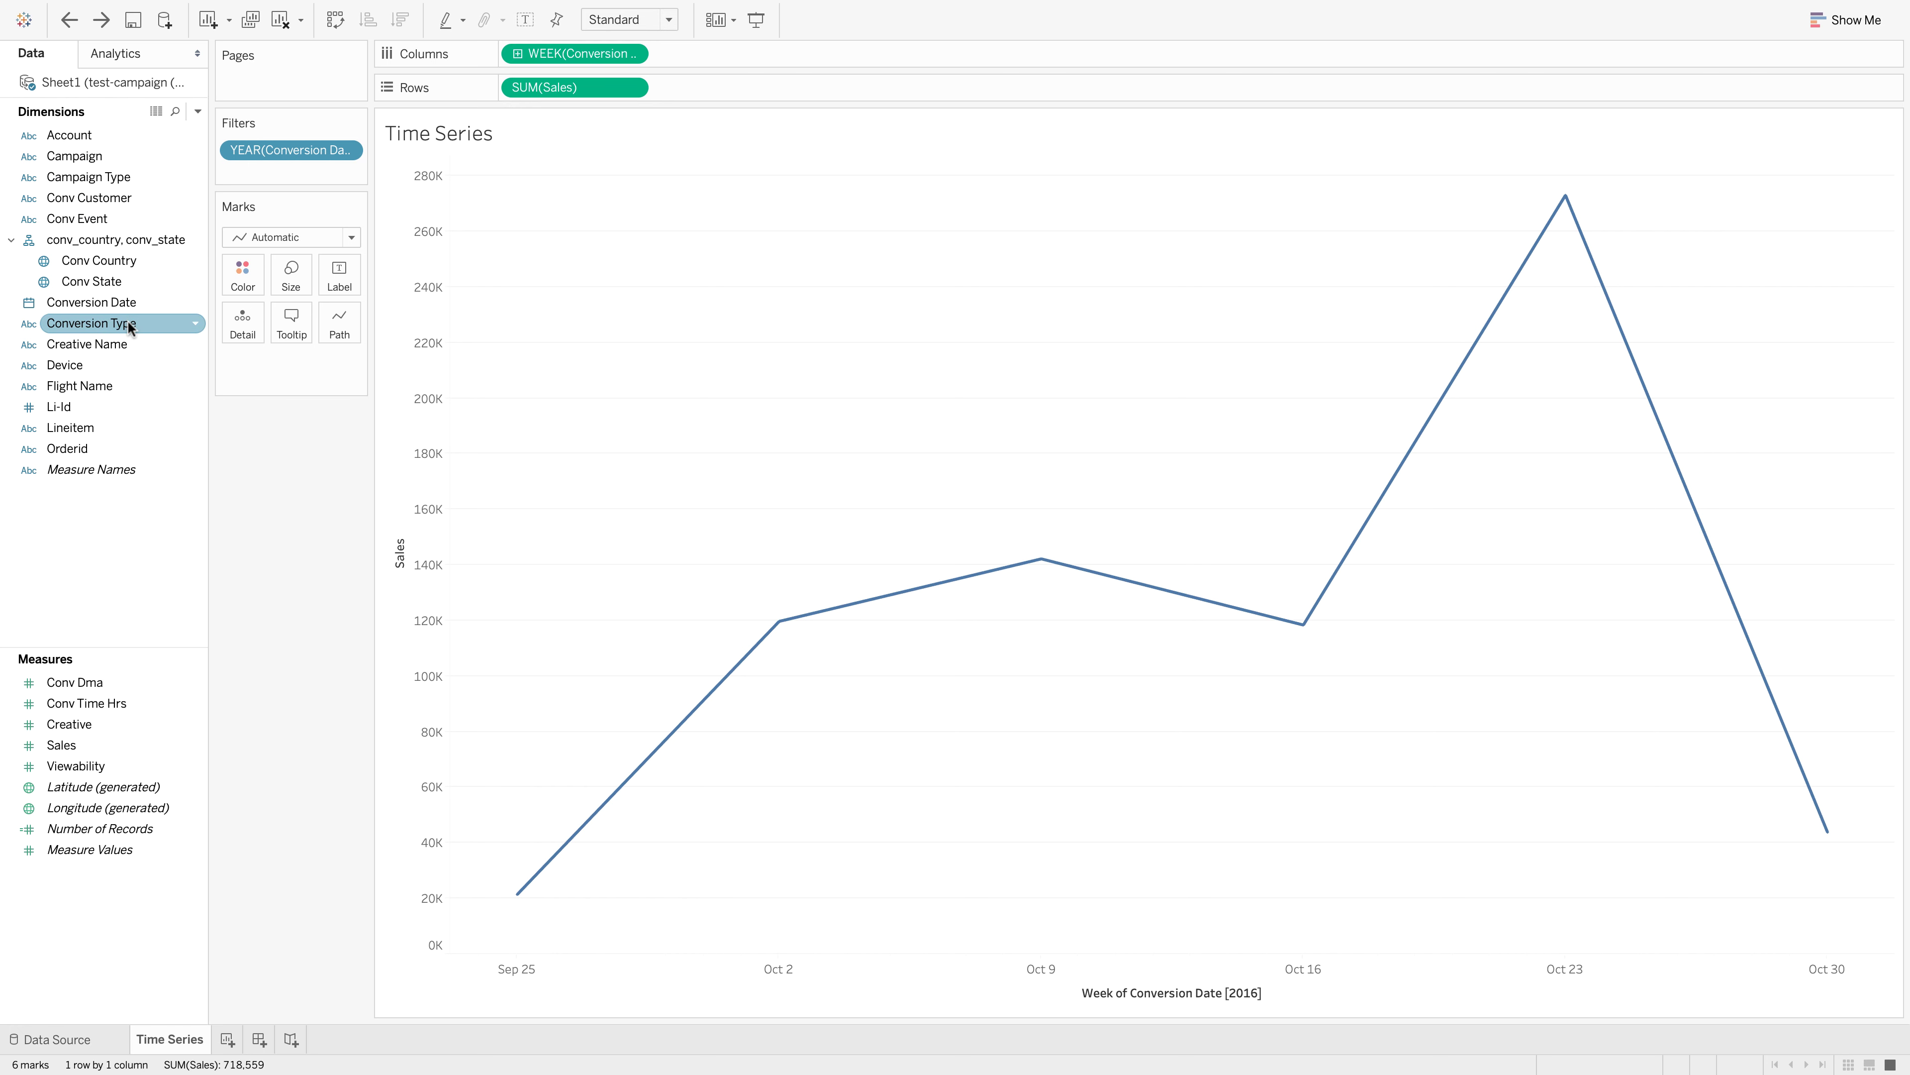
left_click_drag(129, 326, 247, 272)
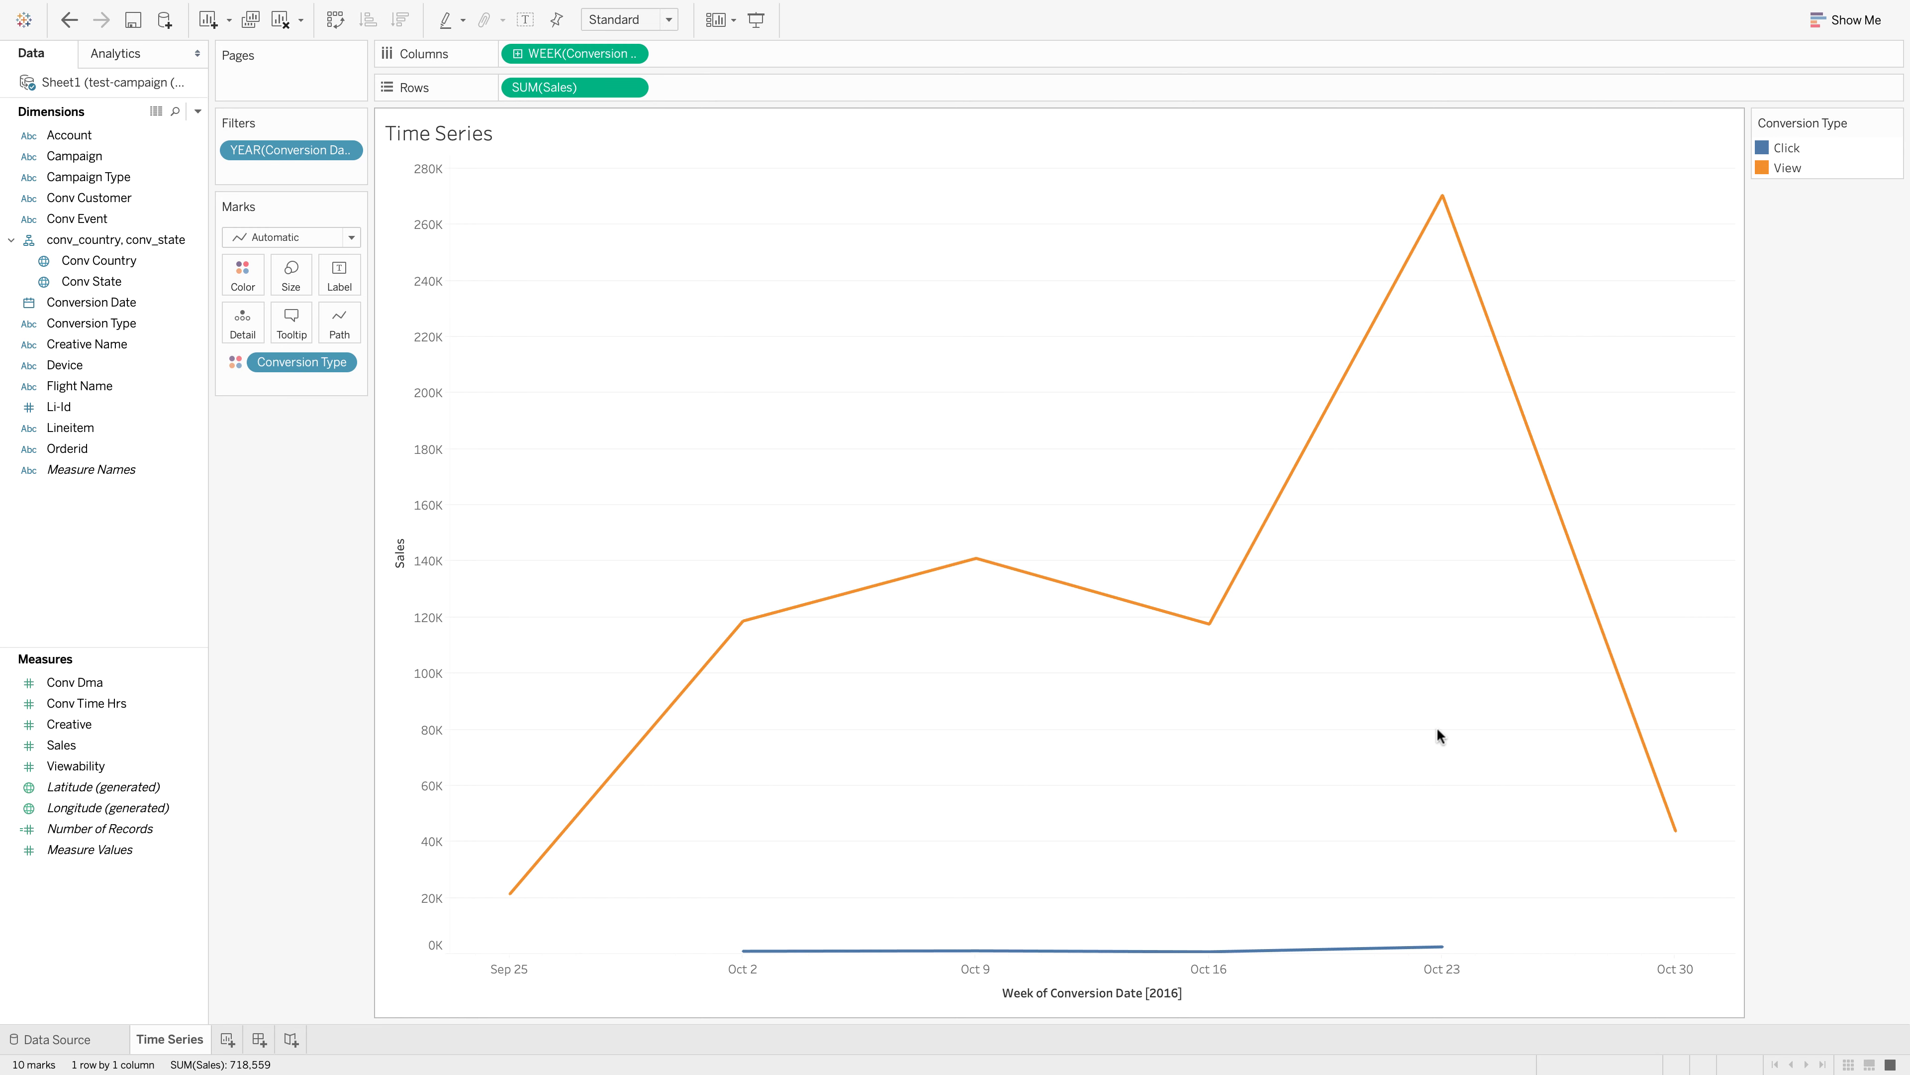
key("ctrl+z")
Step: Split the weekly sales line into separate colors by Campaign Type
left_click(141, 325)
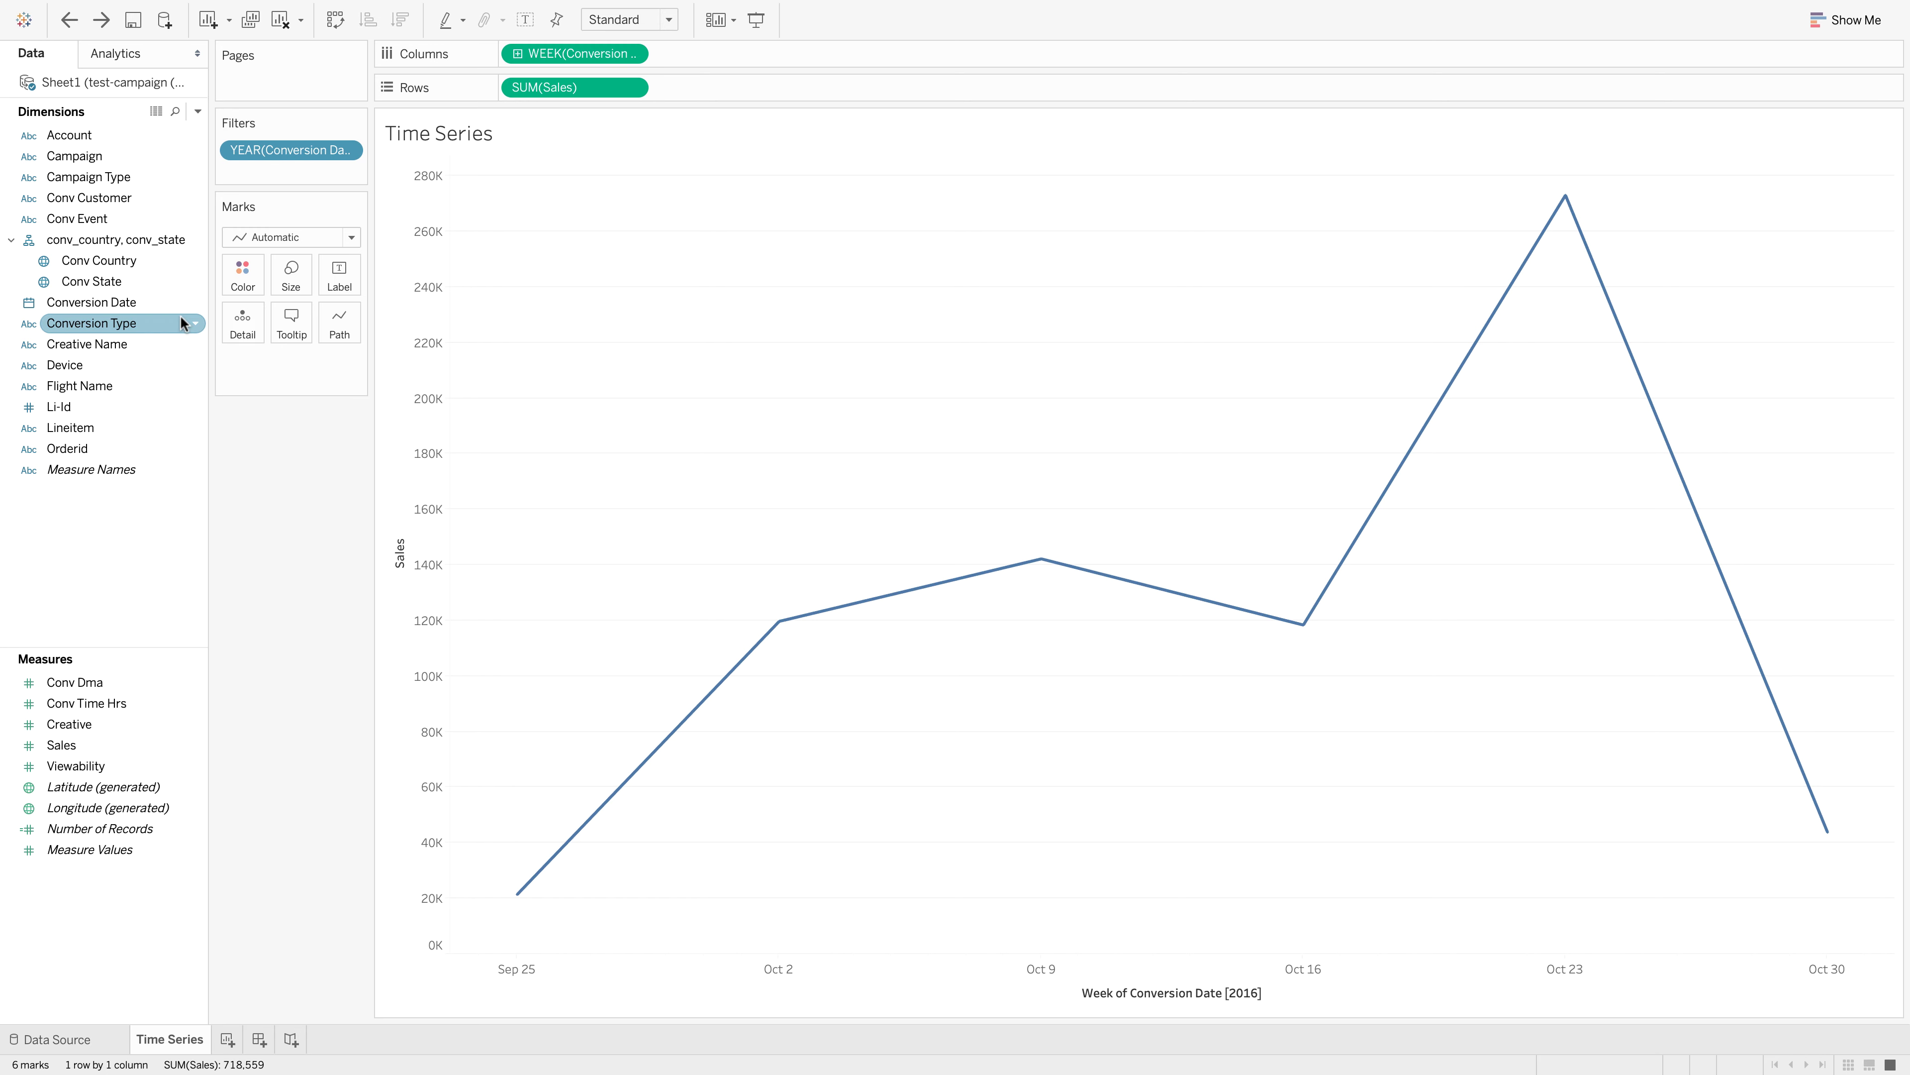
left_click(105, 179)
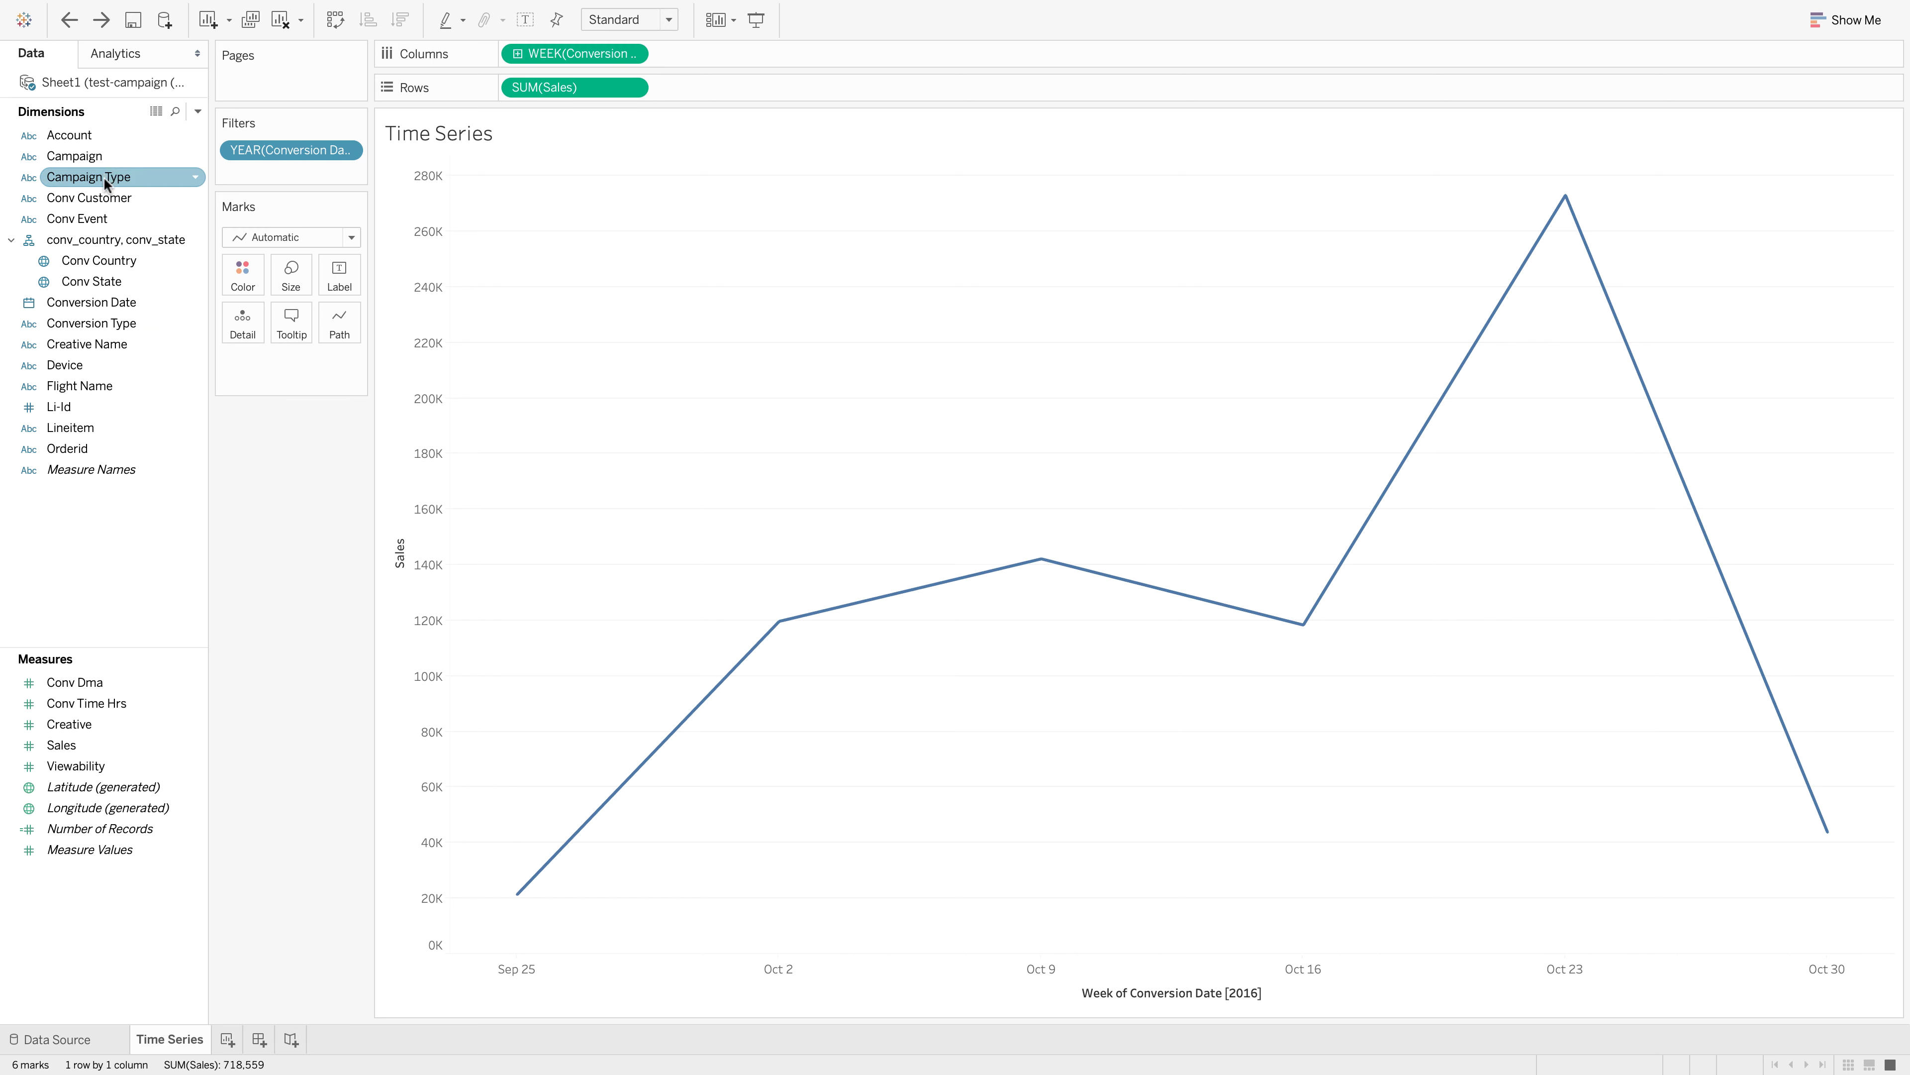
left_click_drag(105, 183, 240, 286)
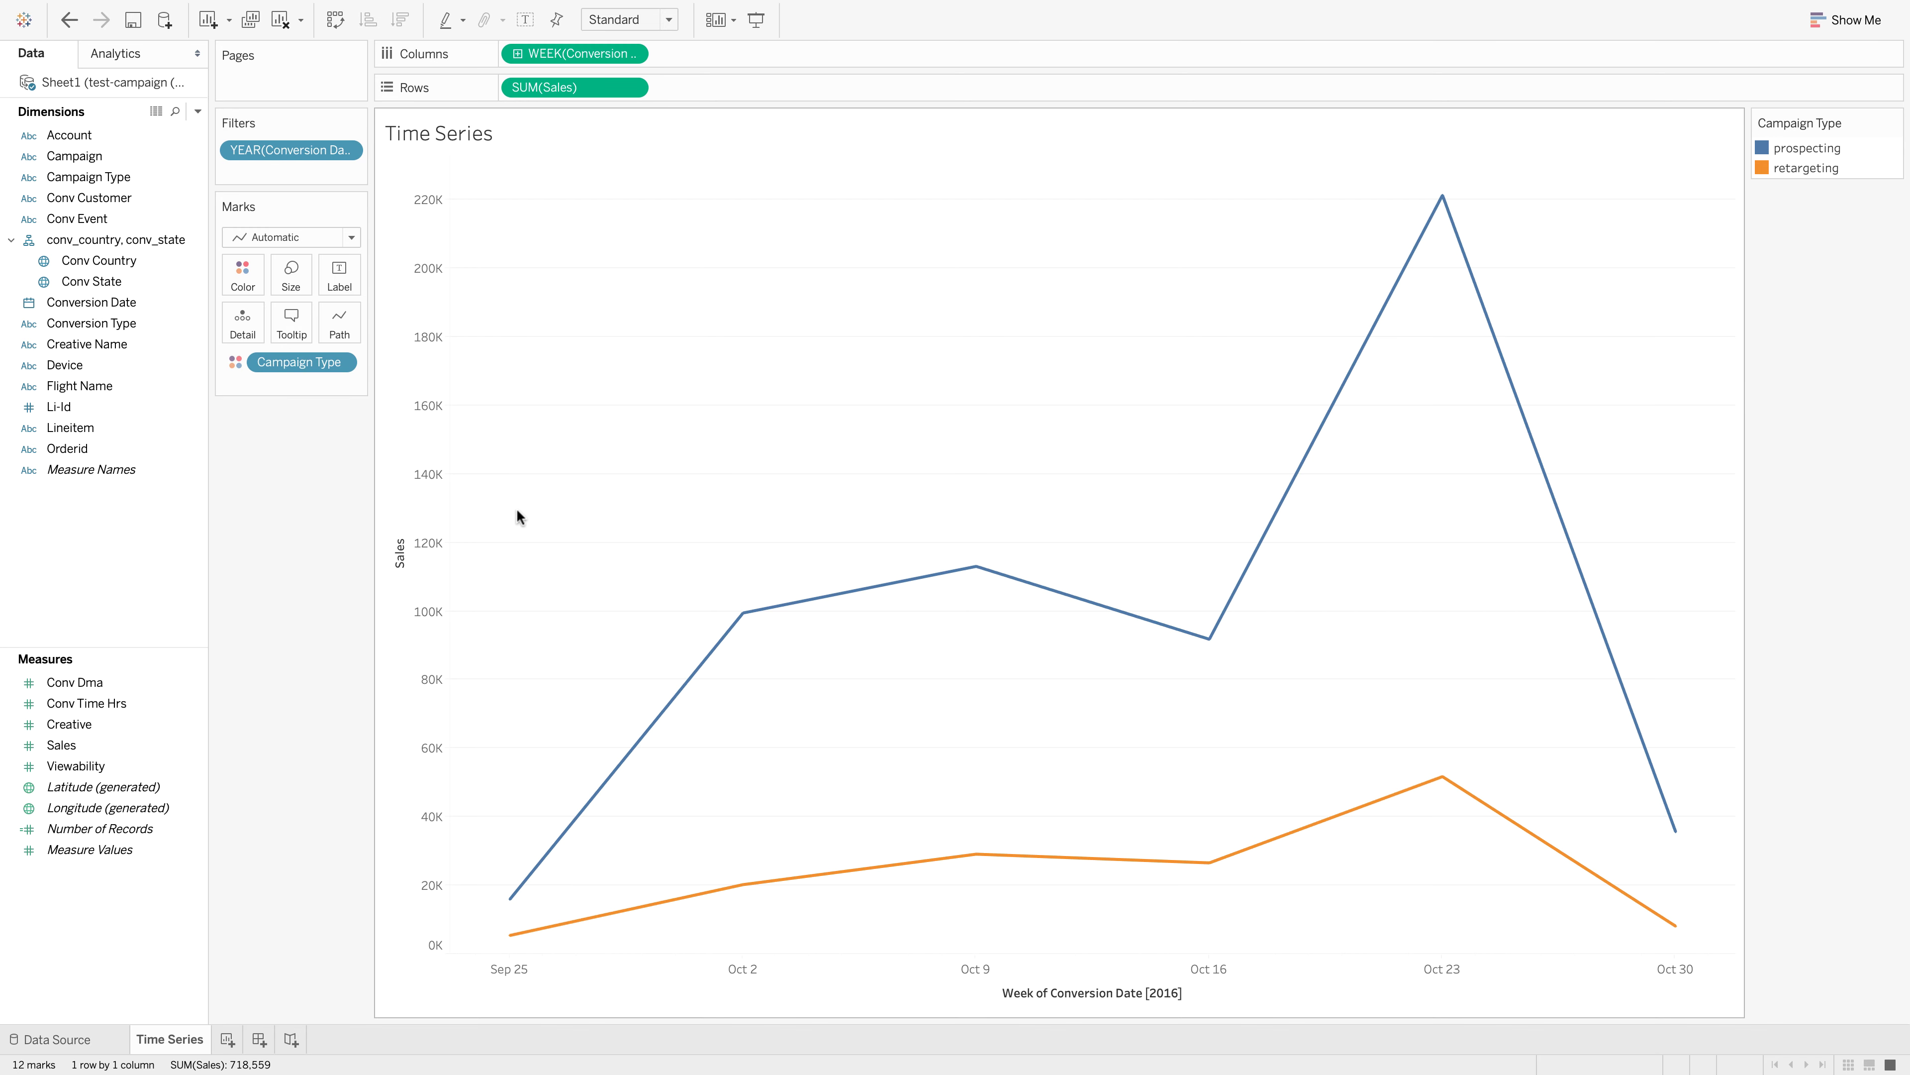
Step: Try splitting the weekly sales line into colors by Creative Name with all members instead of Campaign Type, and undo the Creative Name split
key("super+z")
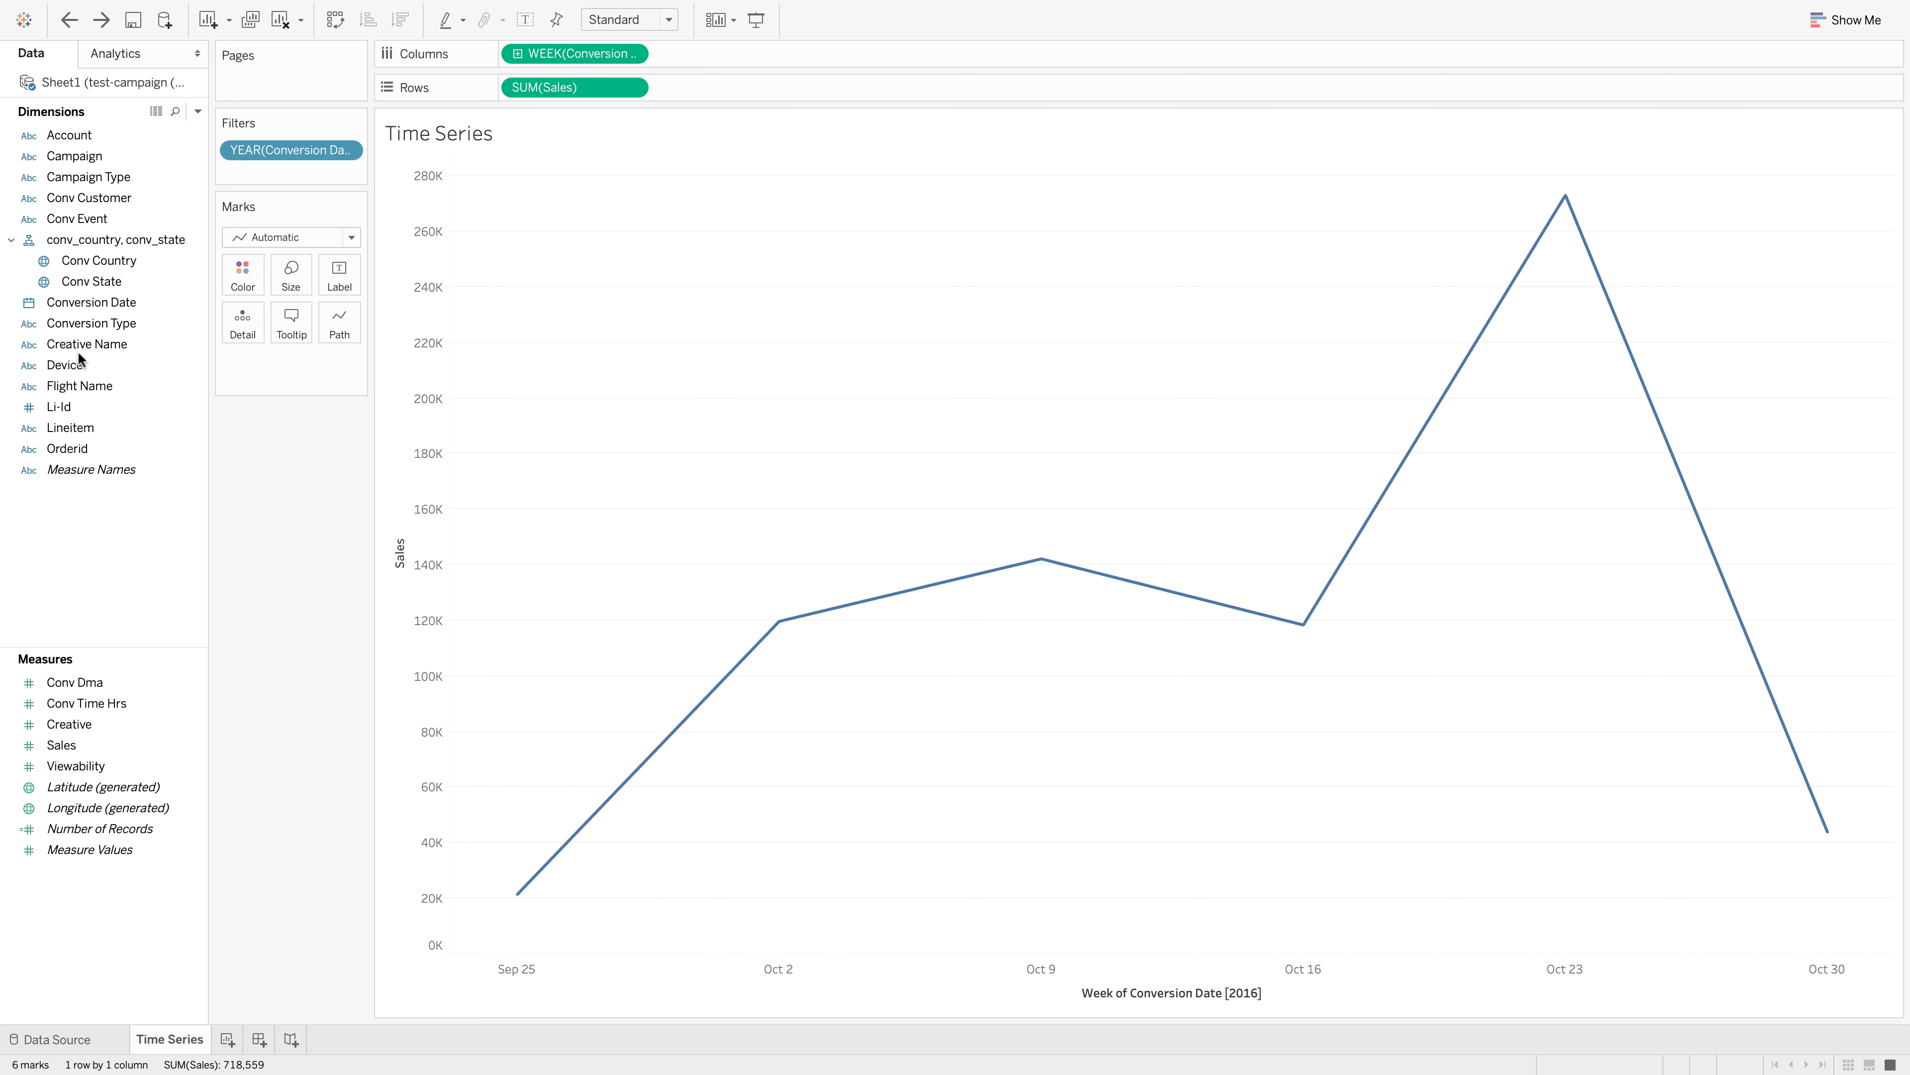
left_click(86, 369)
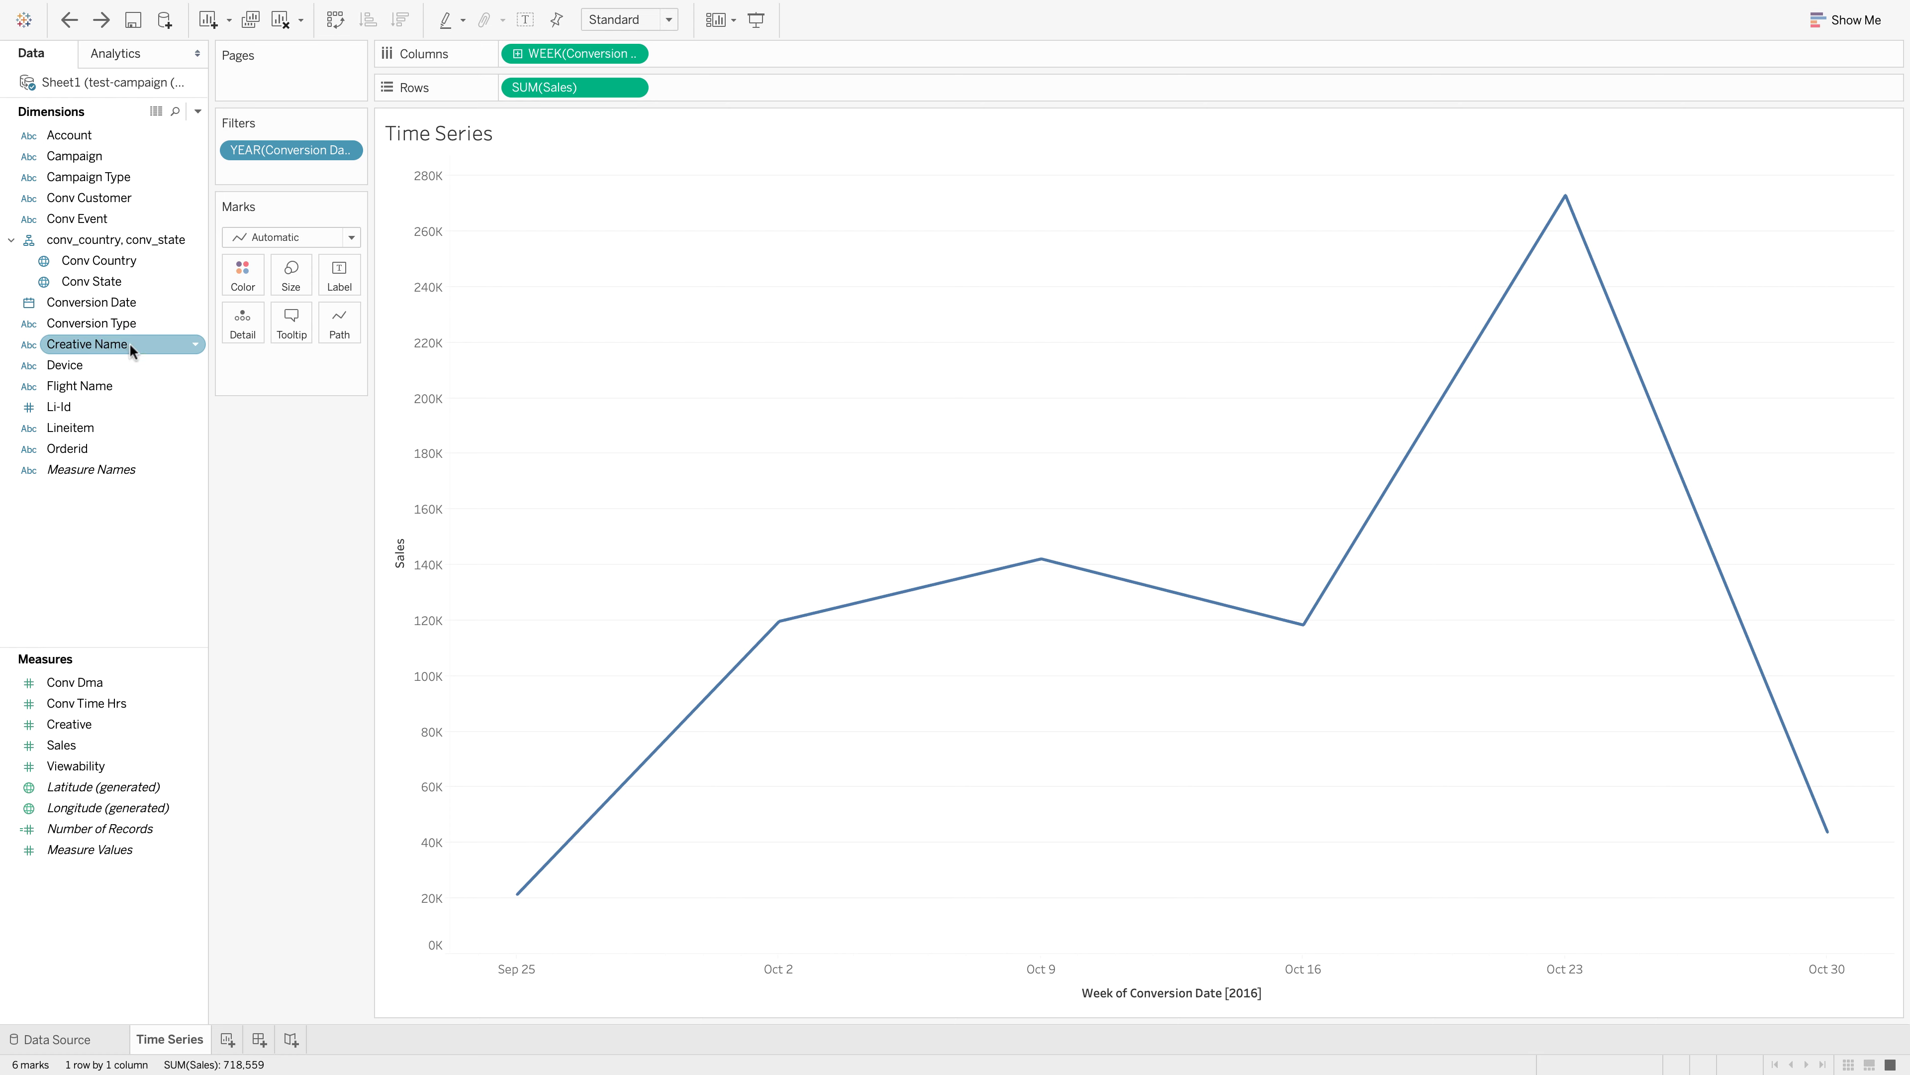
left_click_drag(131, 348, 249, 277)
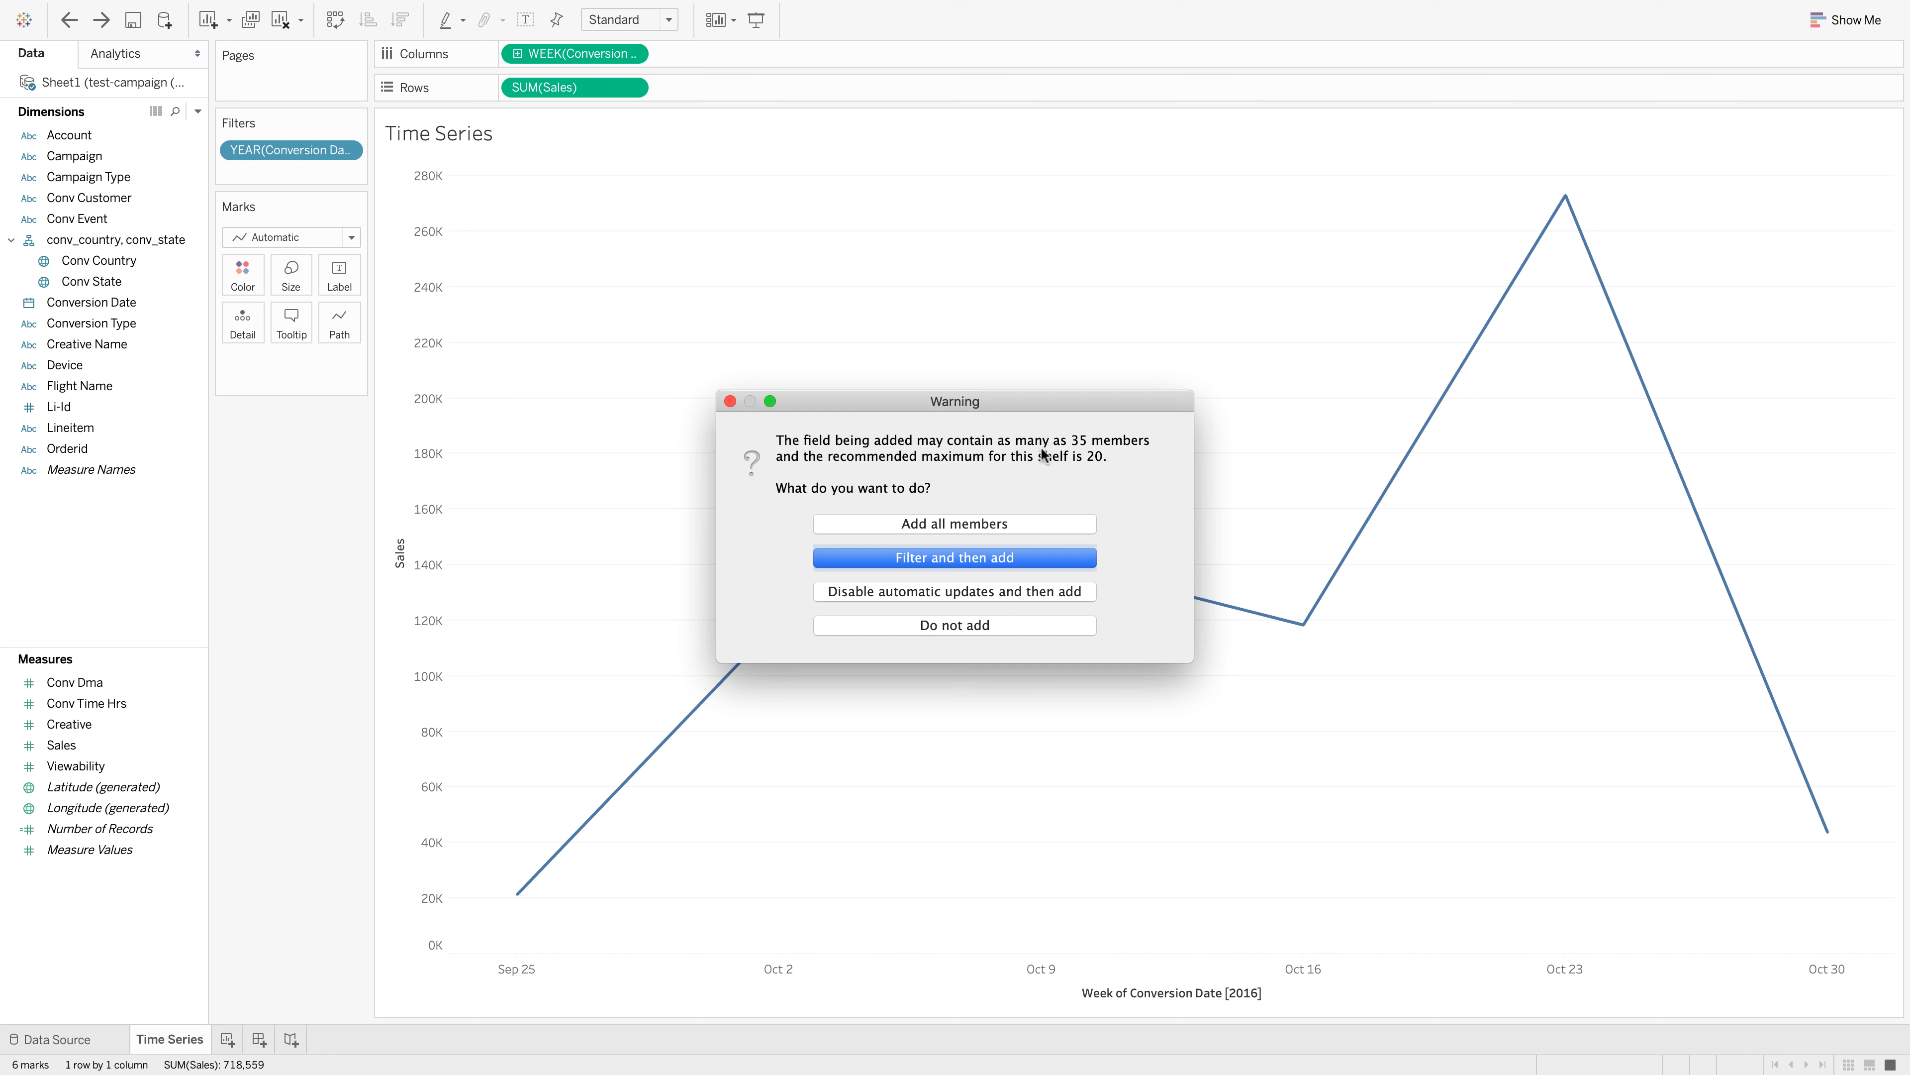
left_click(1007, 523)
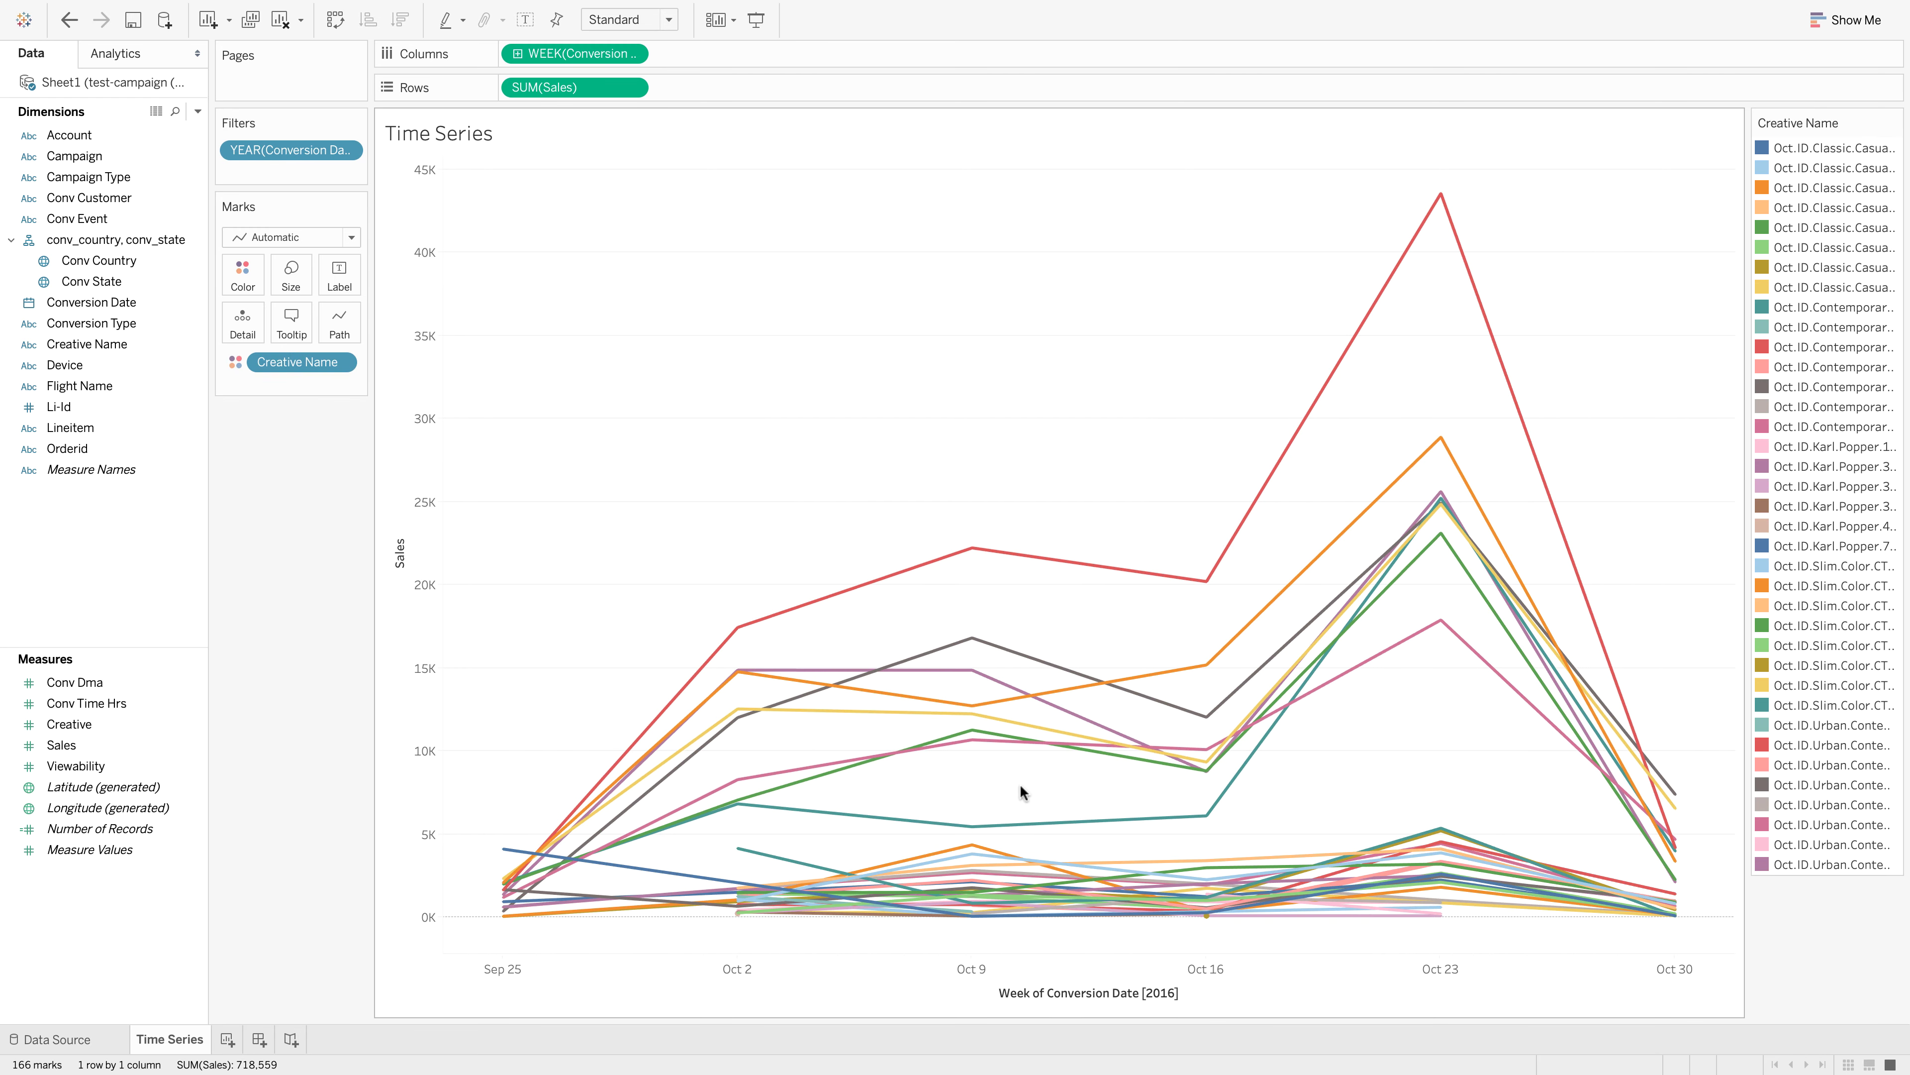
mouse_move(1555, 869)
mouse_move(718, 740)
mouse_move(1237, 508)
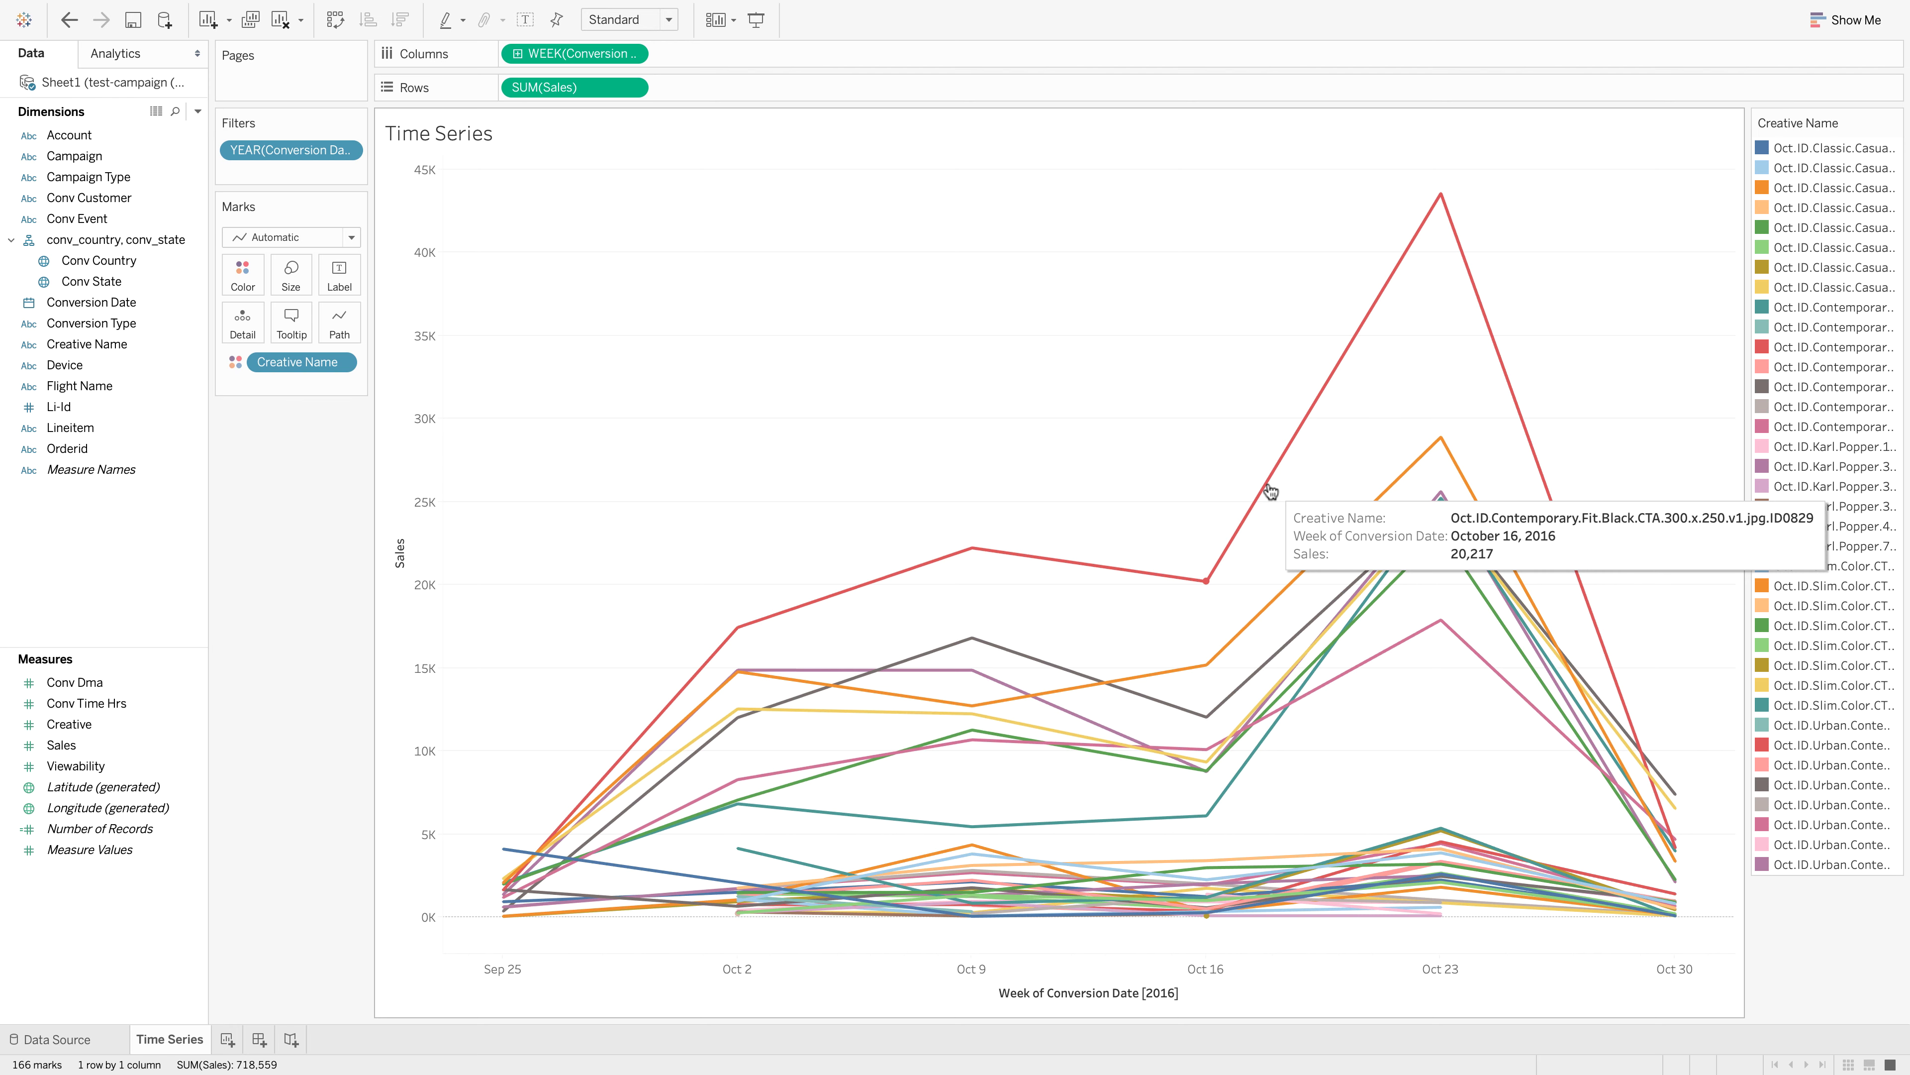
key("ctrl+z")
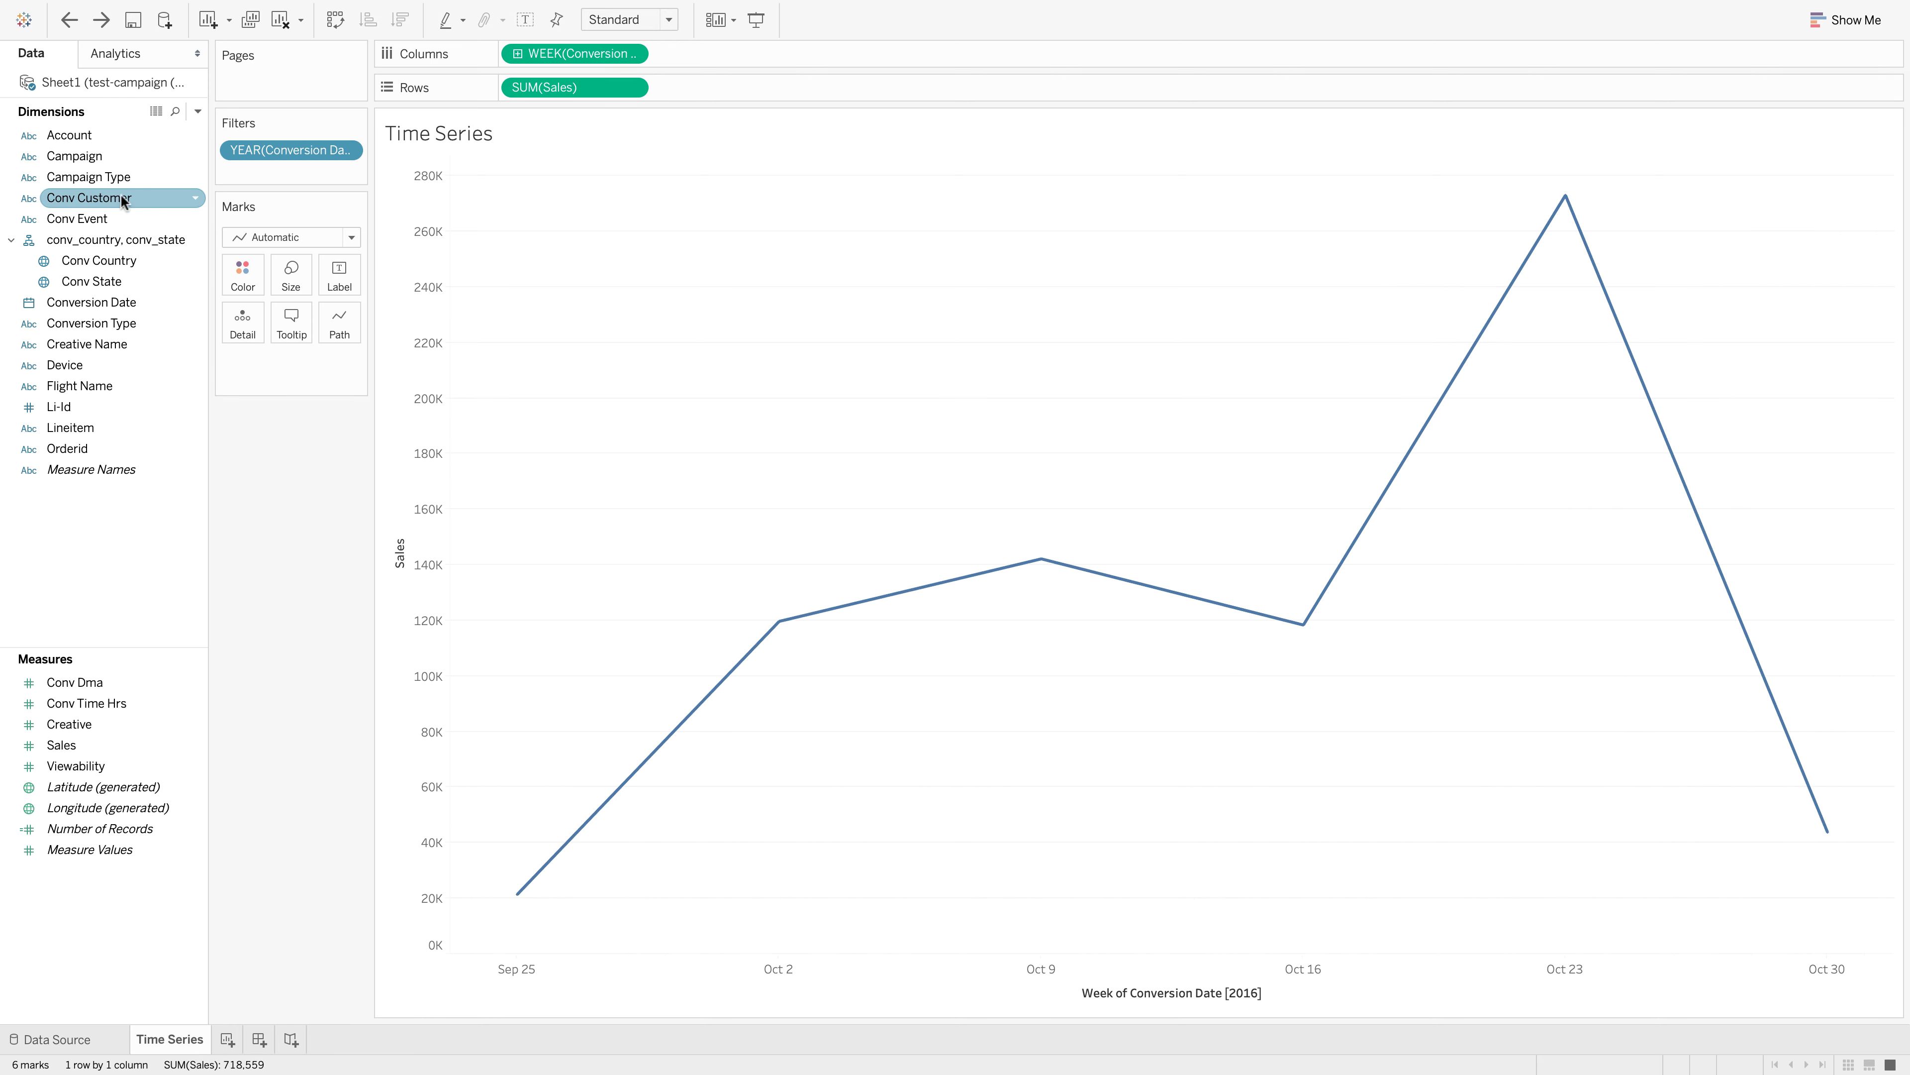
Step: Break the single weekly sales line down by Campaign Type again, using a separate color for each type
left_click_drag(96, 177, 238, 272)
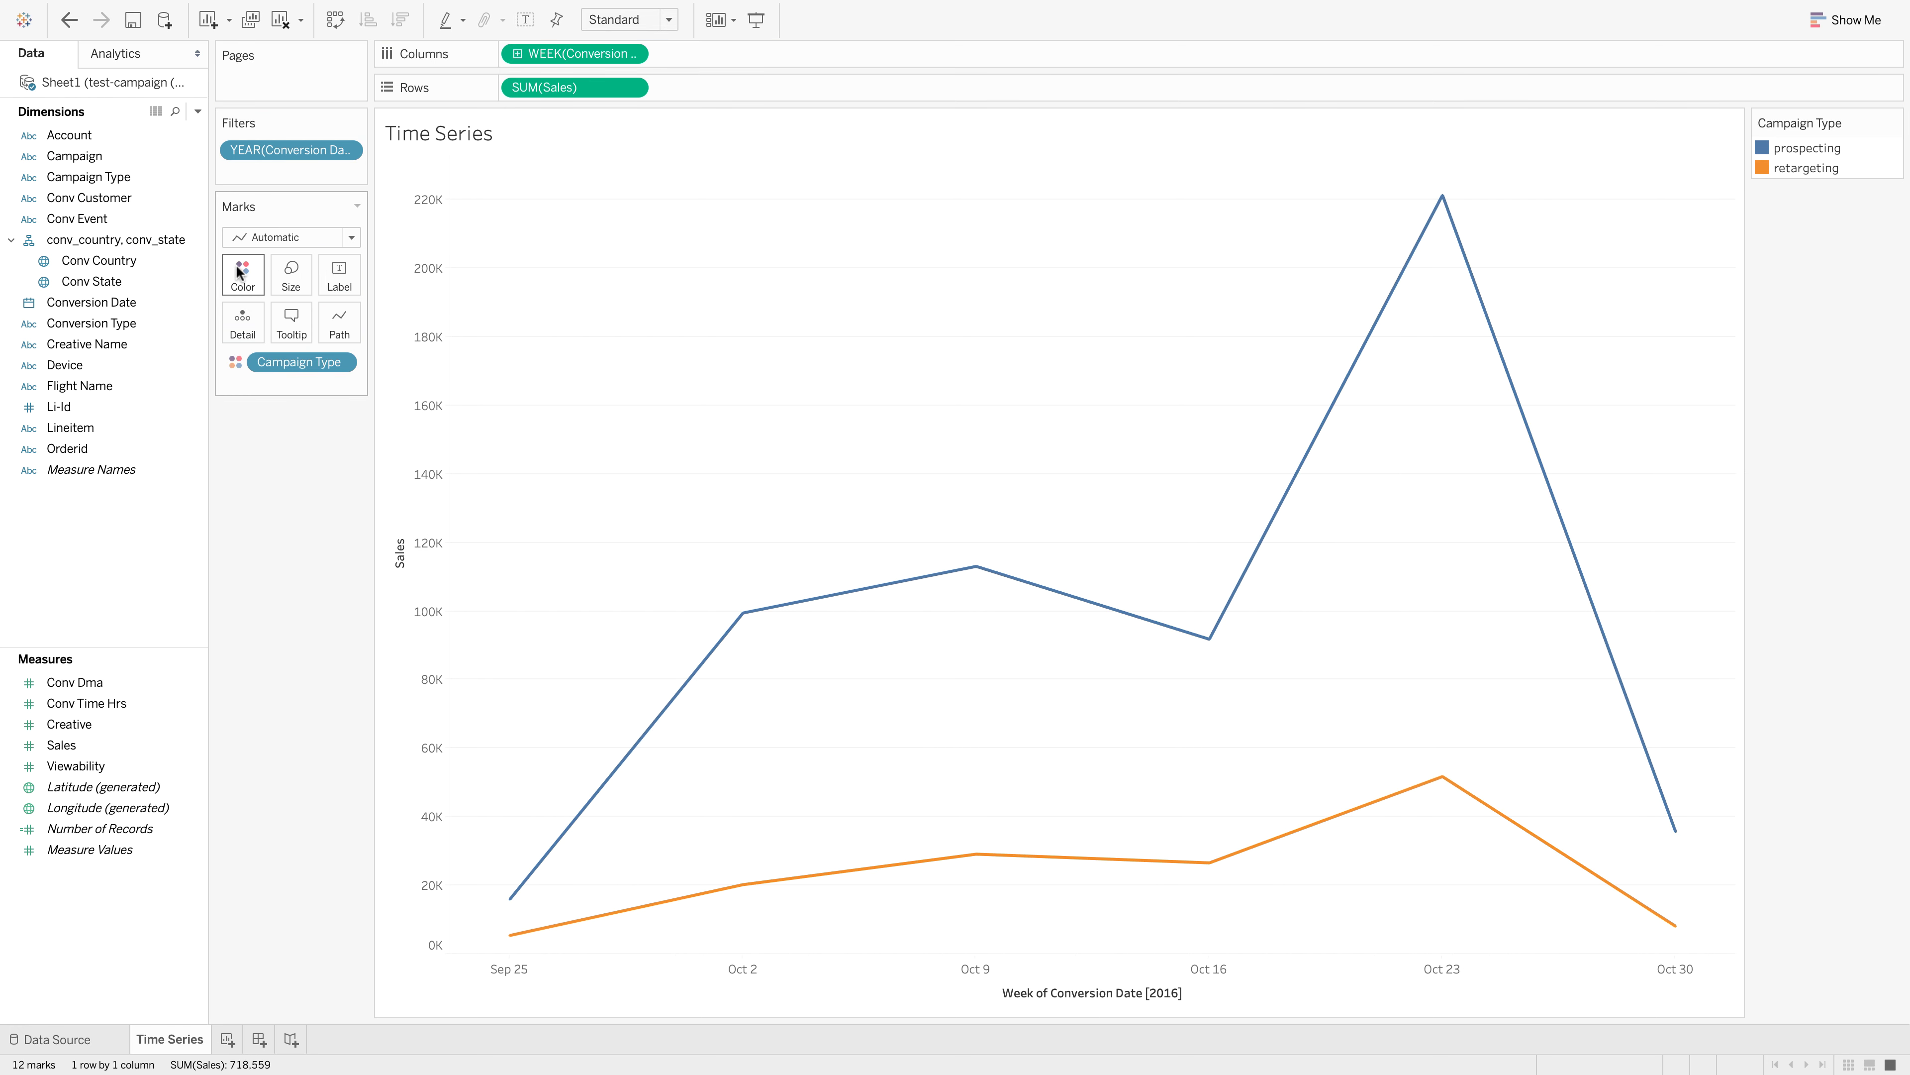